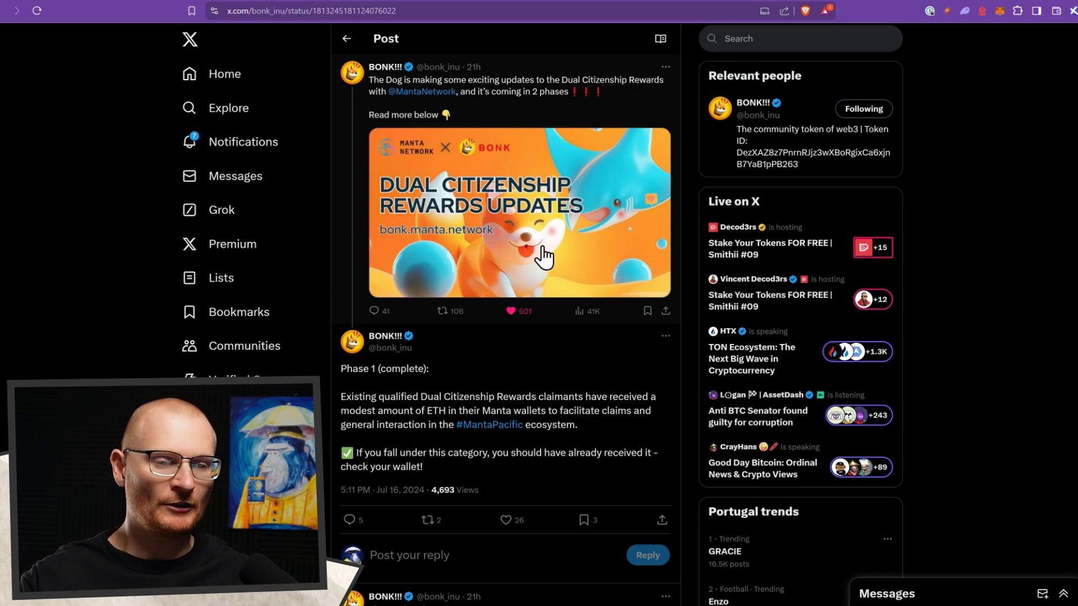
# - Claim all pending BONK rewards and approve the claim in the wallet
pyautogui.scroll(-2, 582, 375)
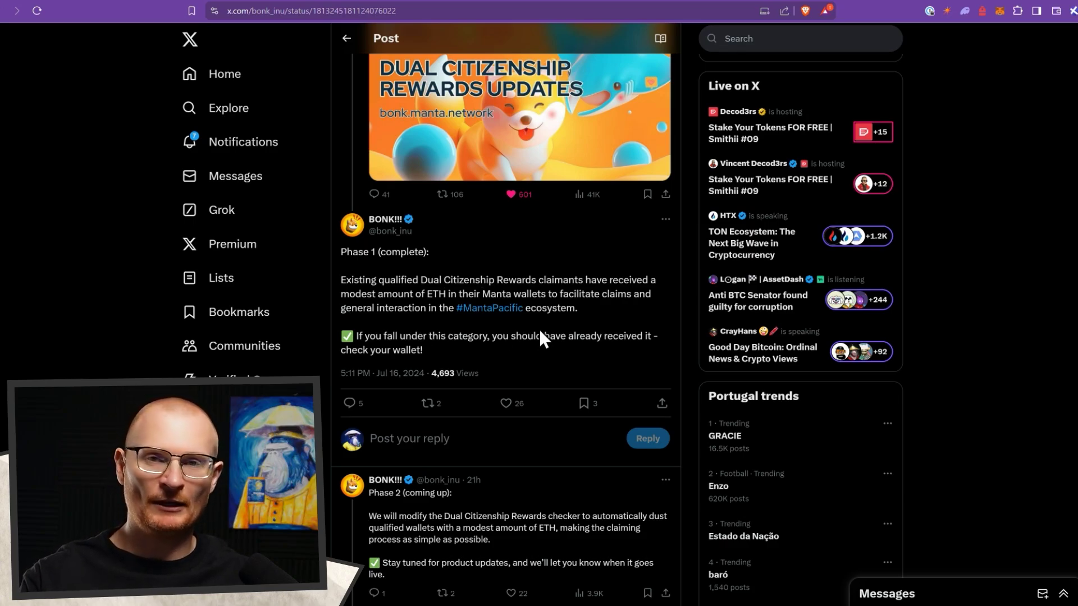
pyautogui.scroll(-4, 494, 331)
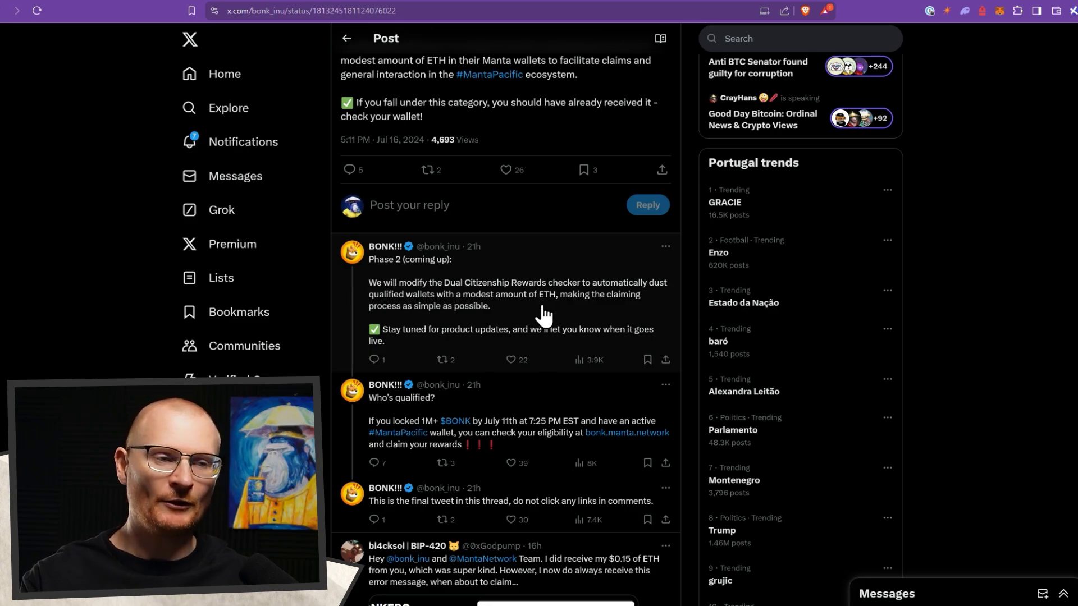
pyautogui.scroll(6, 543, 315)
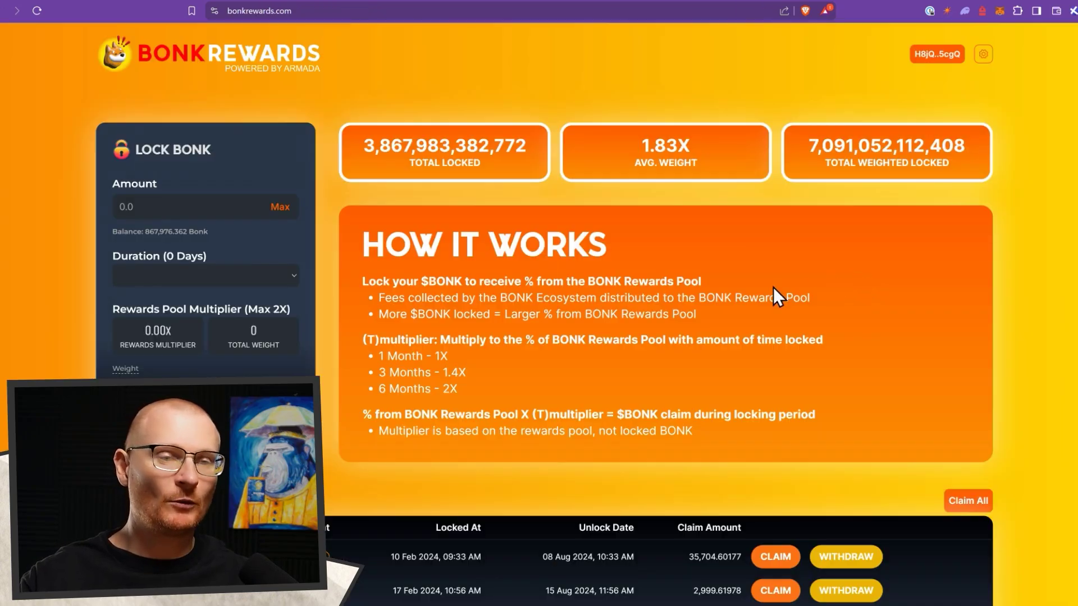
pyautogui.scroll(-5, 642, 332)
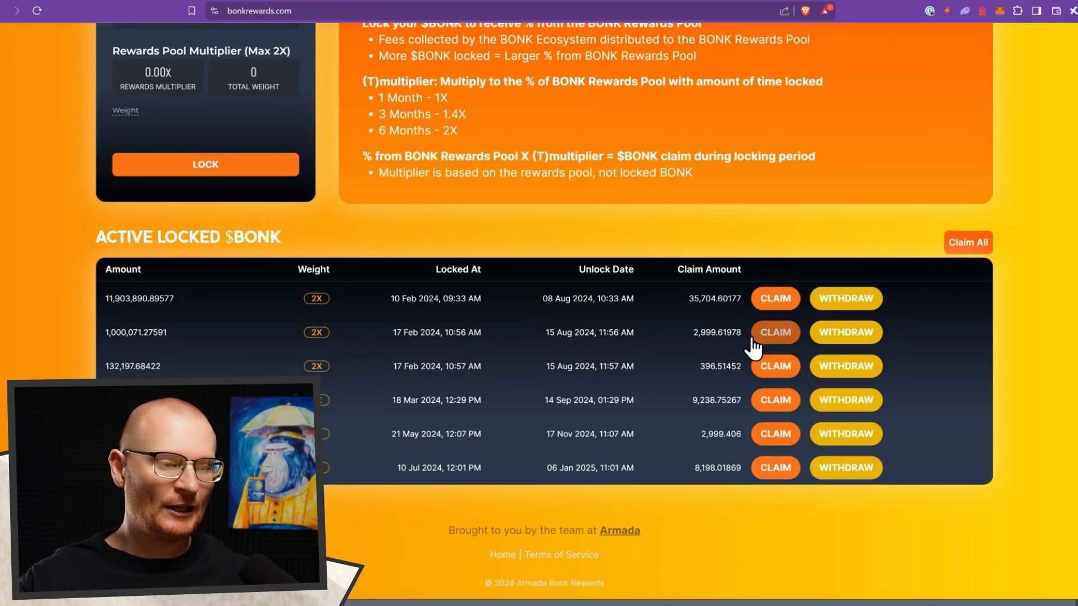
pyautogui.click(965, 248)
pyautogui.scroll(-3, 1009, 275)
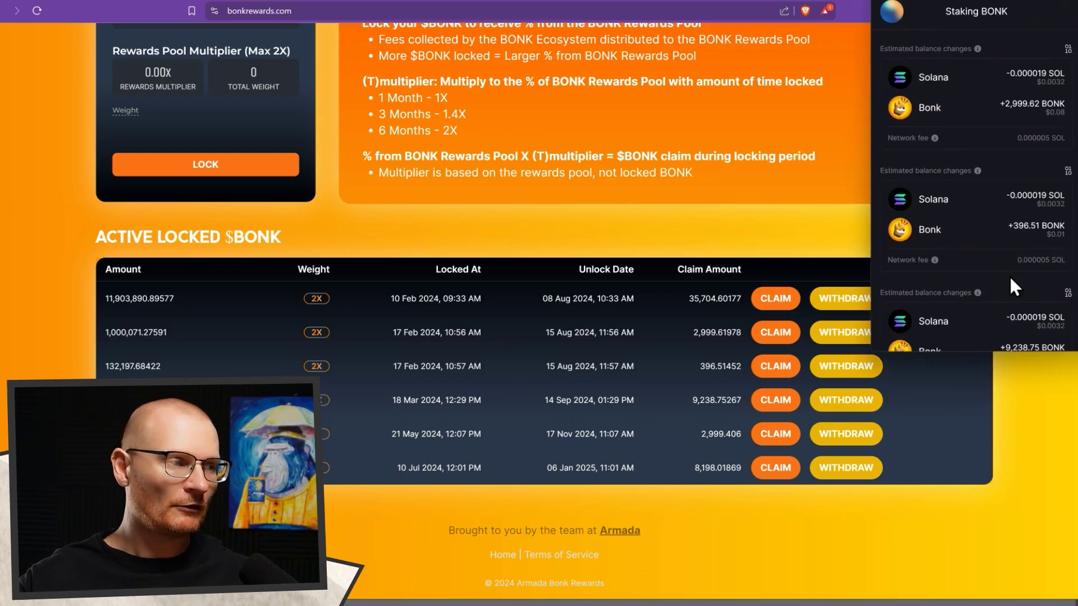
pyautogui.scroll(-2, 1009, 282)
pyautogui.click(1019, 333)
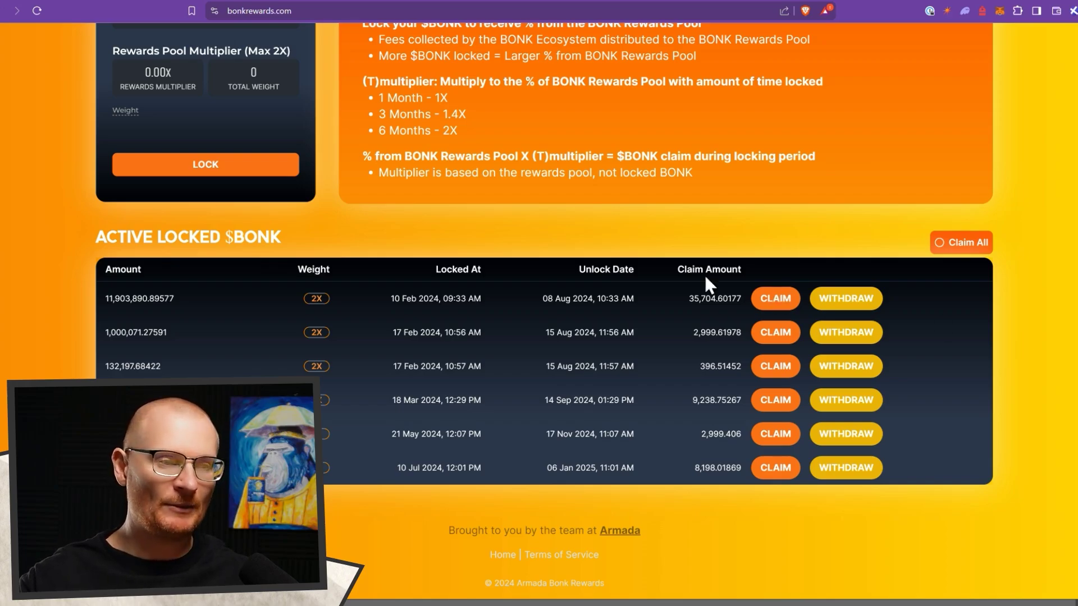
# - Lock the maximum 906,680.58 BONK for 6 months (2X) and approve the lock transaction
pyautogui.scroll(3, 428, 223)
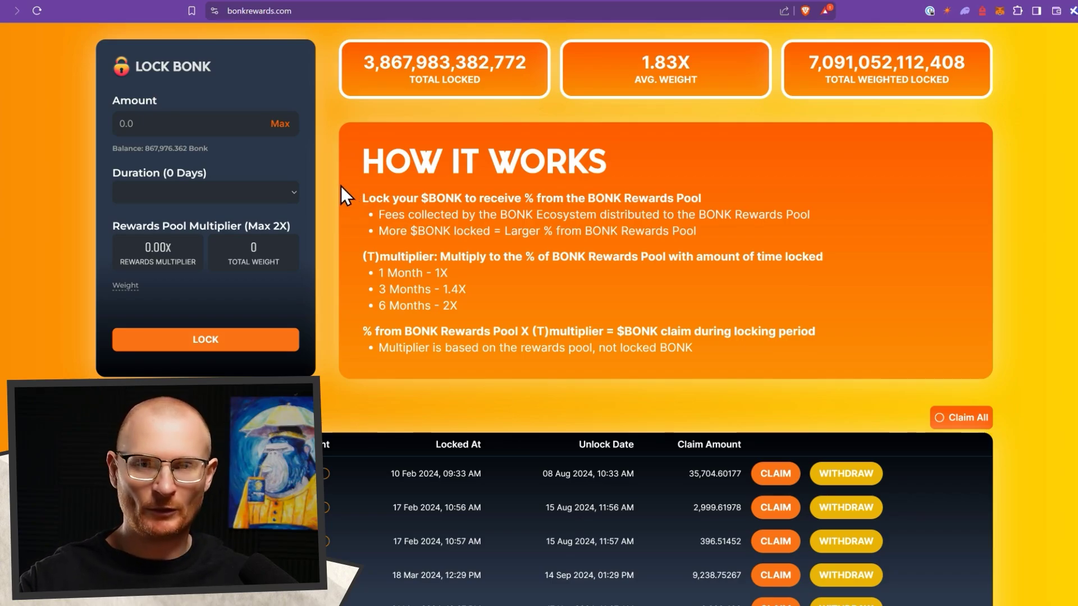
pyautogui.click(285, 192)
pyautogui.click(243, 210)
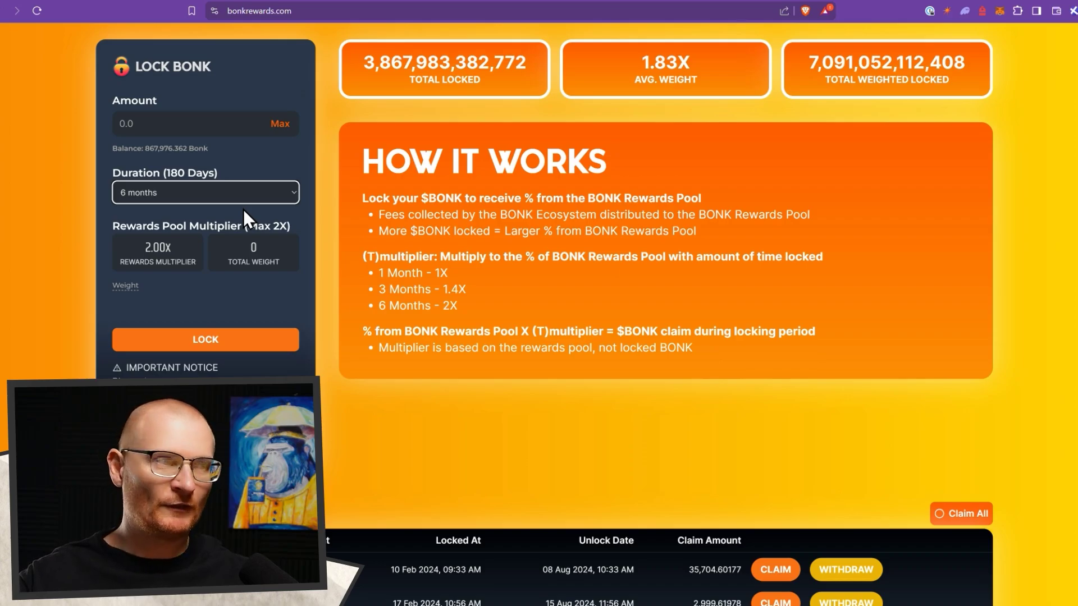
pyautogui.scroll(-5, 895, 236)
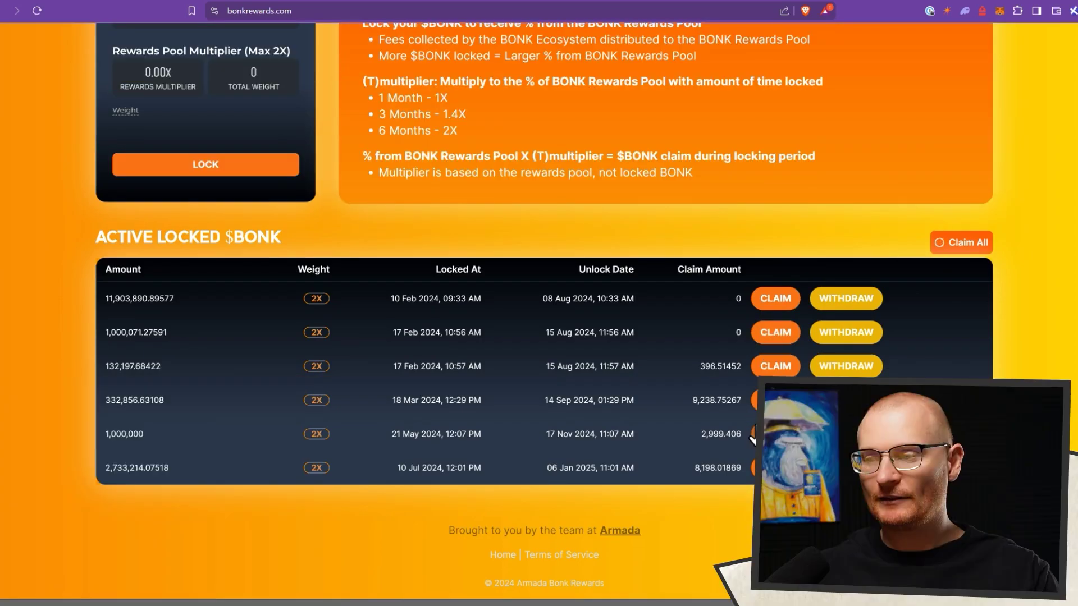
pyautogui.scroll(4, 749, 395)
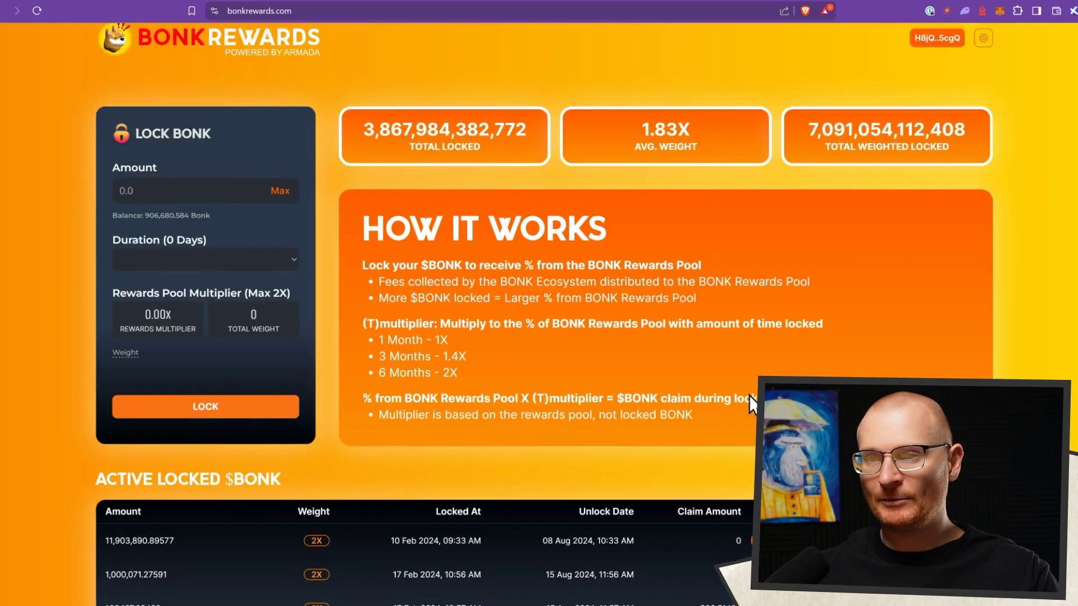
pyautogui.scroll(1, 749, 395)
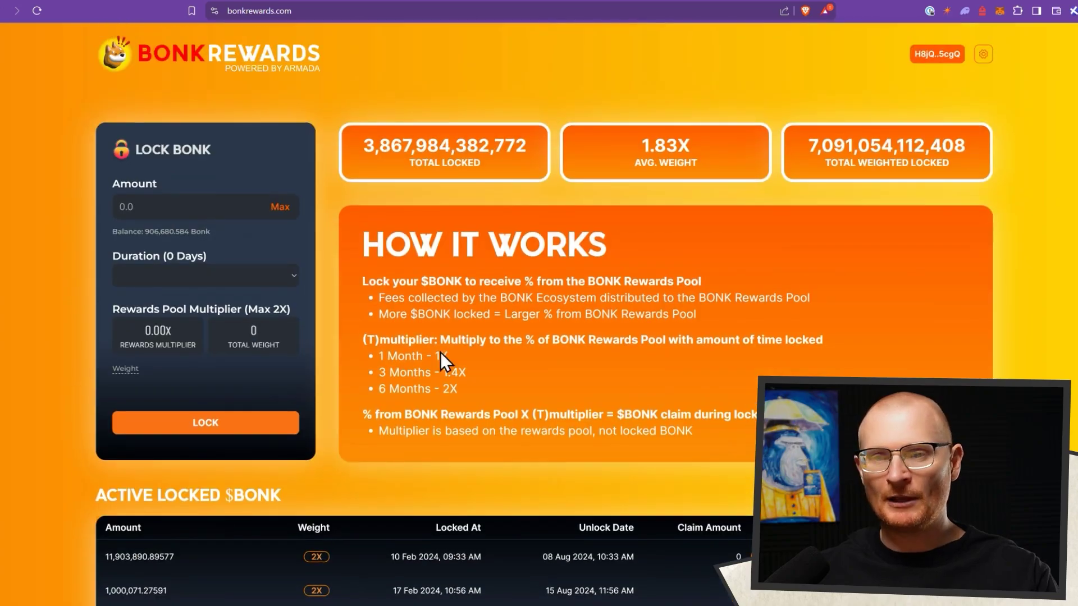
pyautogui.click(292, 208)
pyautogui.click(271, 281)
pyautogui.click(224, 319)
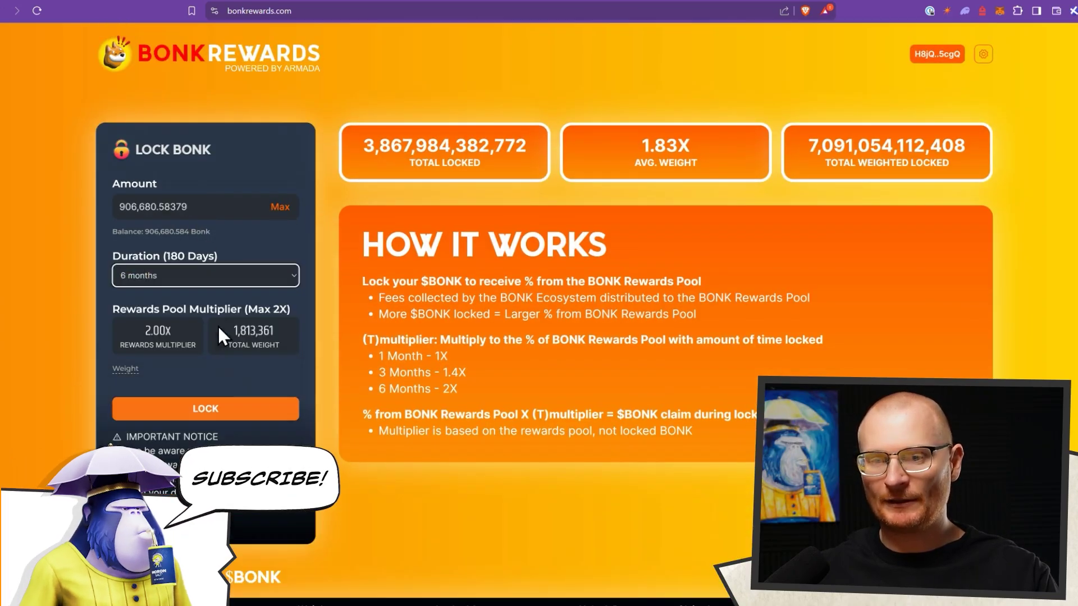
pyautogui.click(223, 410)
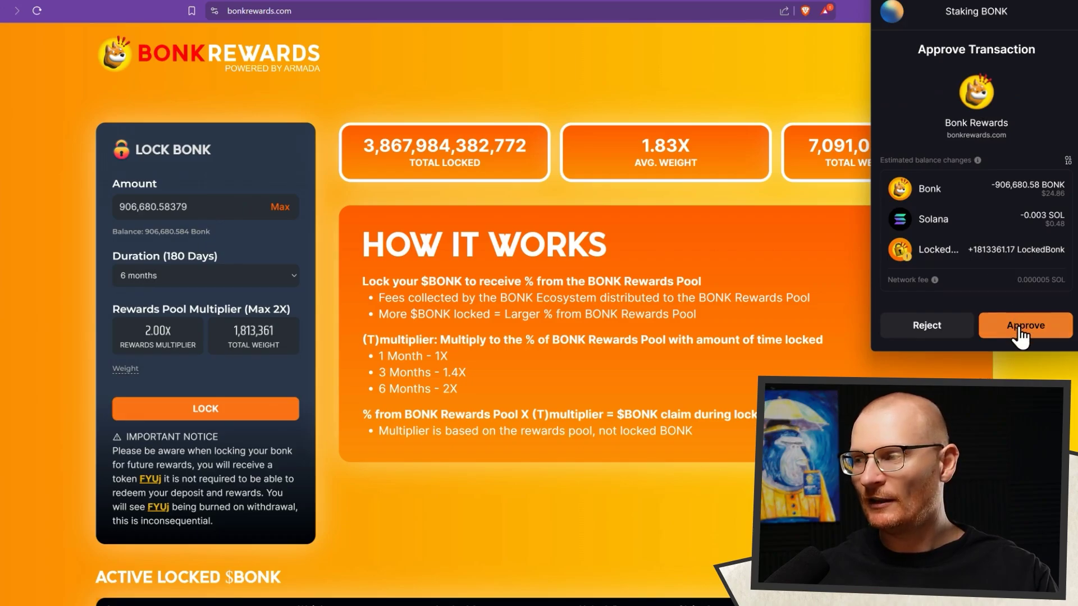
pyautogui.click(1020, 330)
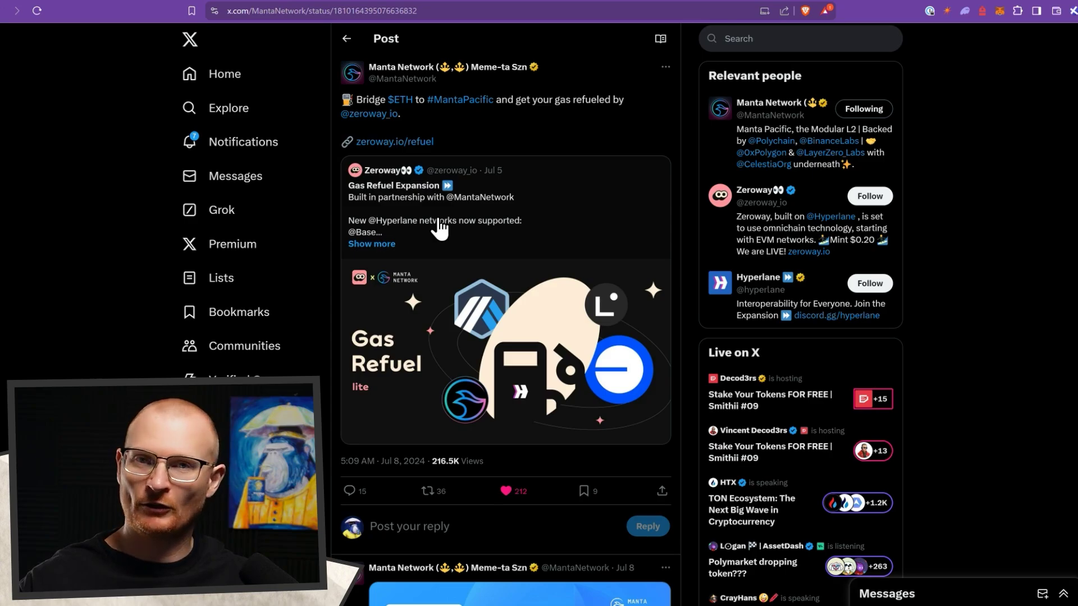
# - Bring up the network selector list in the MetaMask popup
pyautogui.click(1000, 12)
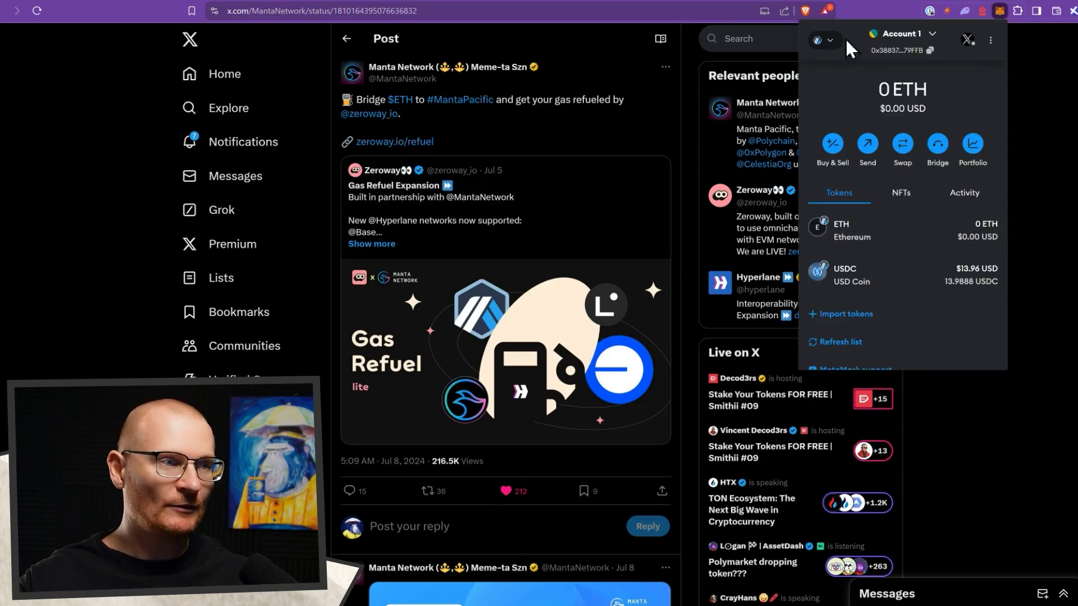
pyautogui.click(824, 40)
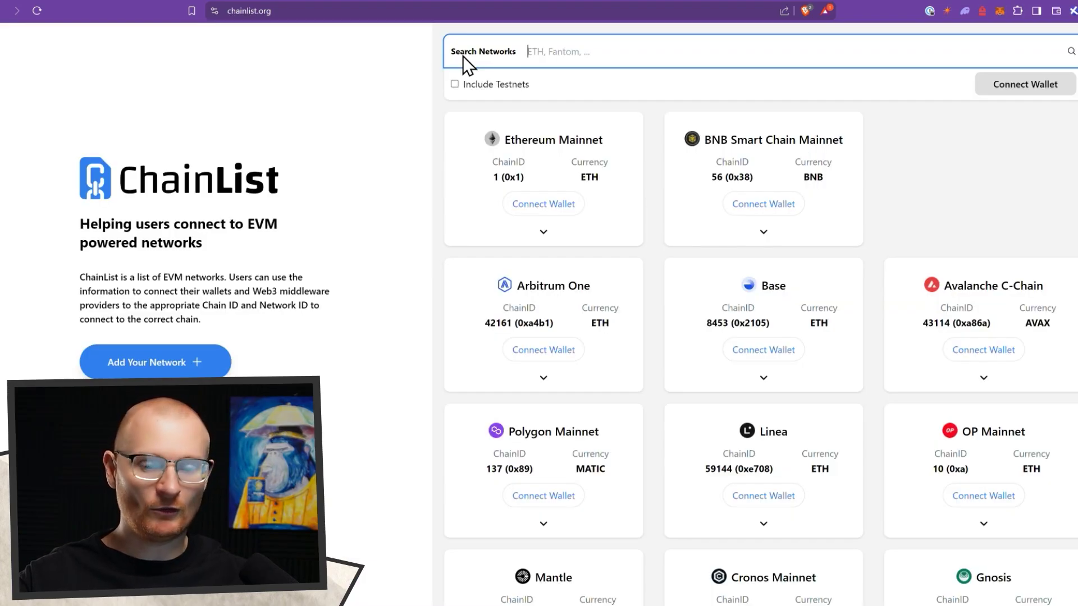
# - Search ChainList for 'manta', then disable the conflicting Coinbase Wallet extension and reload
pyautogui.write('manta')
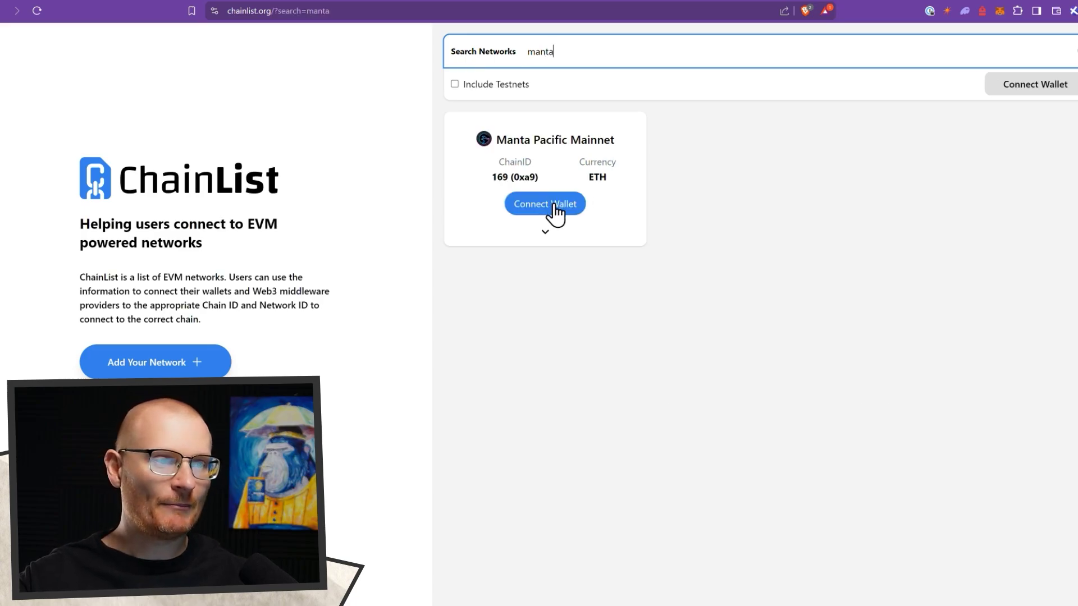
pyautogui.click(553, 205)
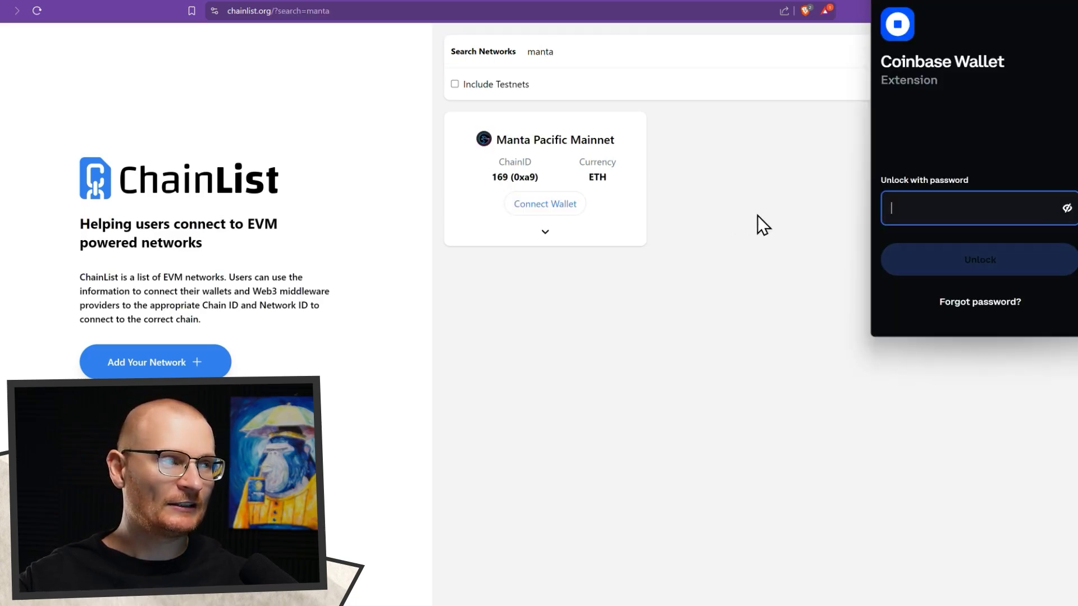
pyautogui.press('Escape')
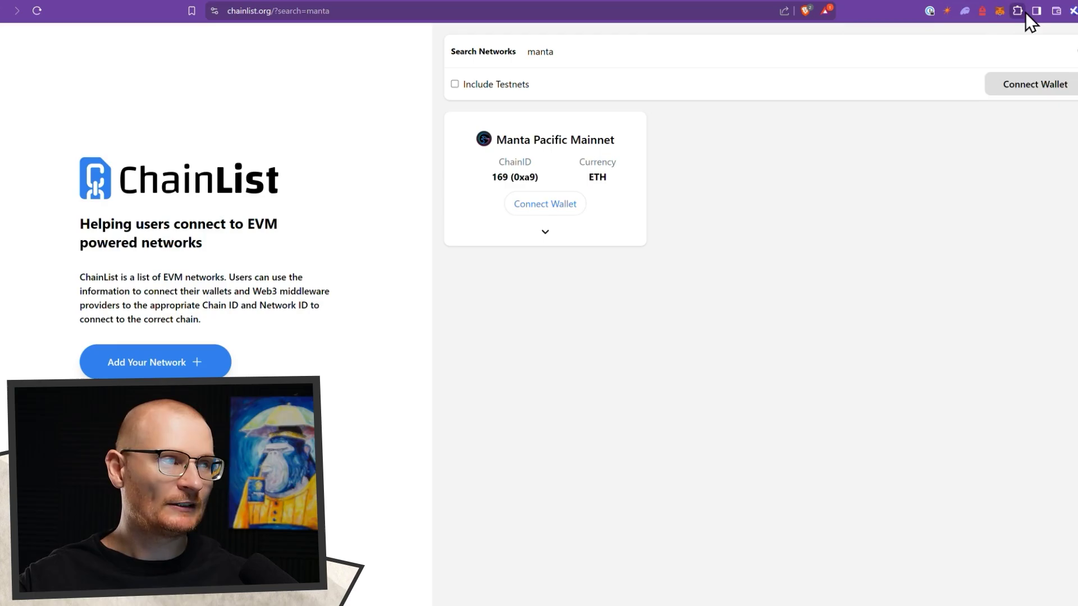
pyautogui.click(1019, 12)
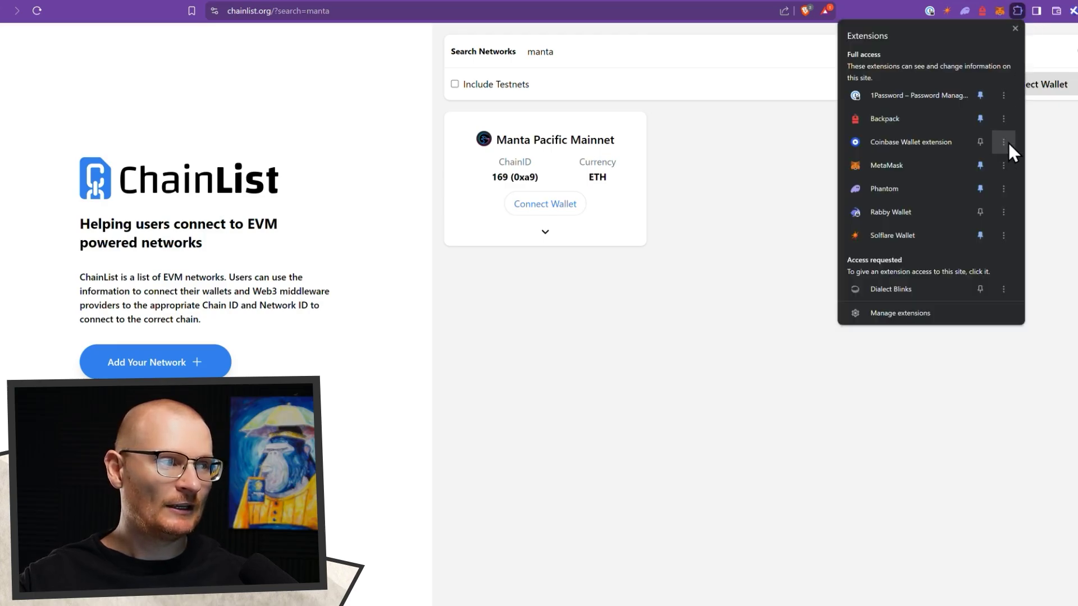
pyautogui.click(1004, 142)
pyautogui.click(948, 220)
pyautogui.click(717, 106)
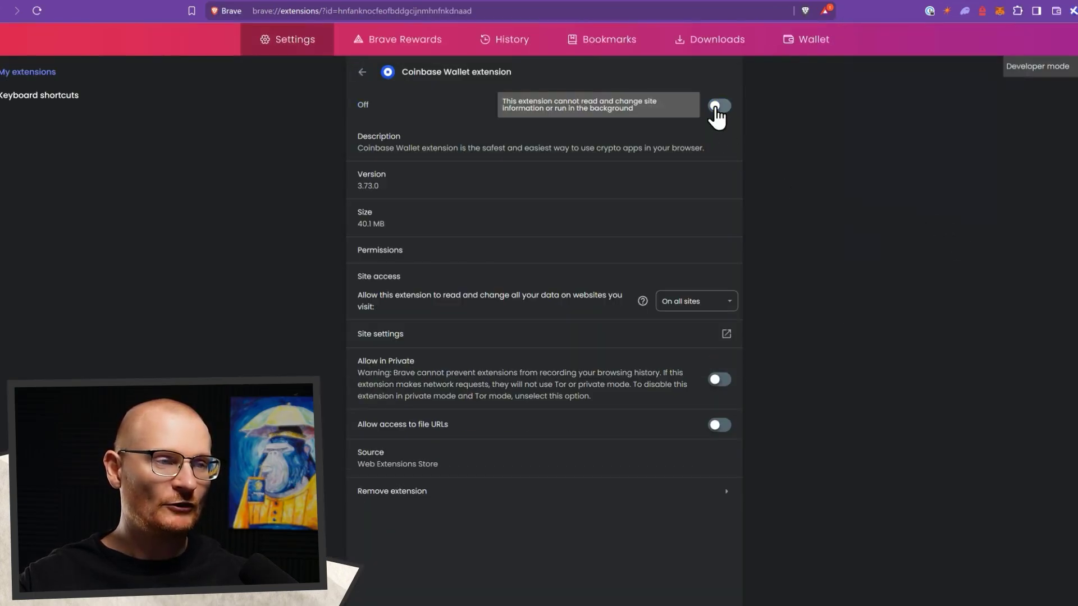
pyautogui.hotkey('ctrl', 'w')
pyautogui.hotkey('ctrl', 'r')
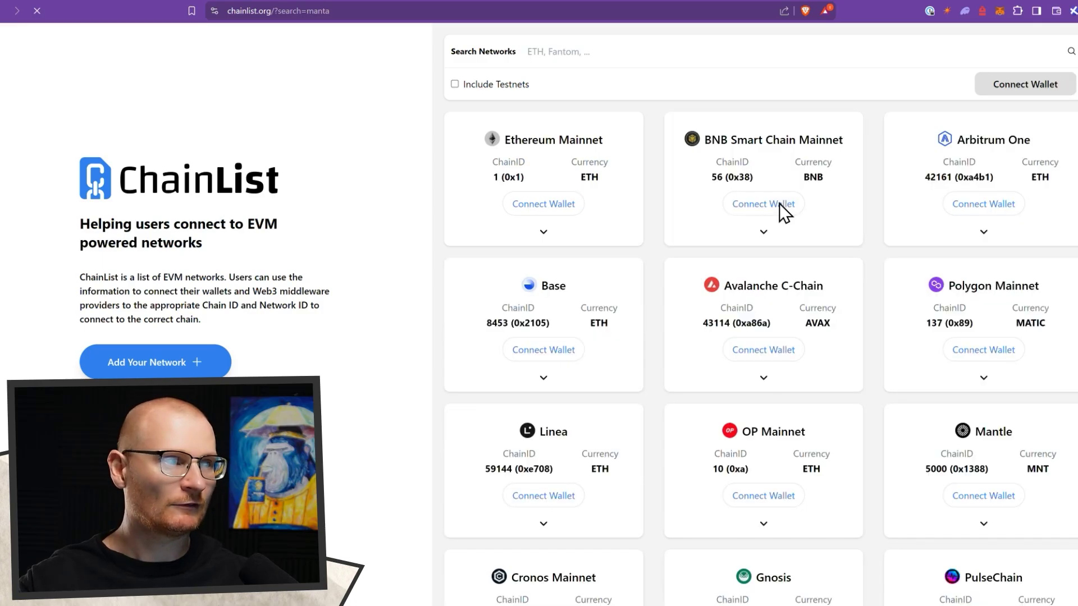
# - Connect MetaMask with Account 1, add Manta Pacific Mainnet (chain ID 169) and switch to it
pyautogui.click(1004, 85)
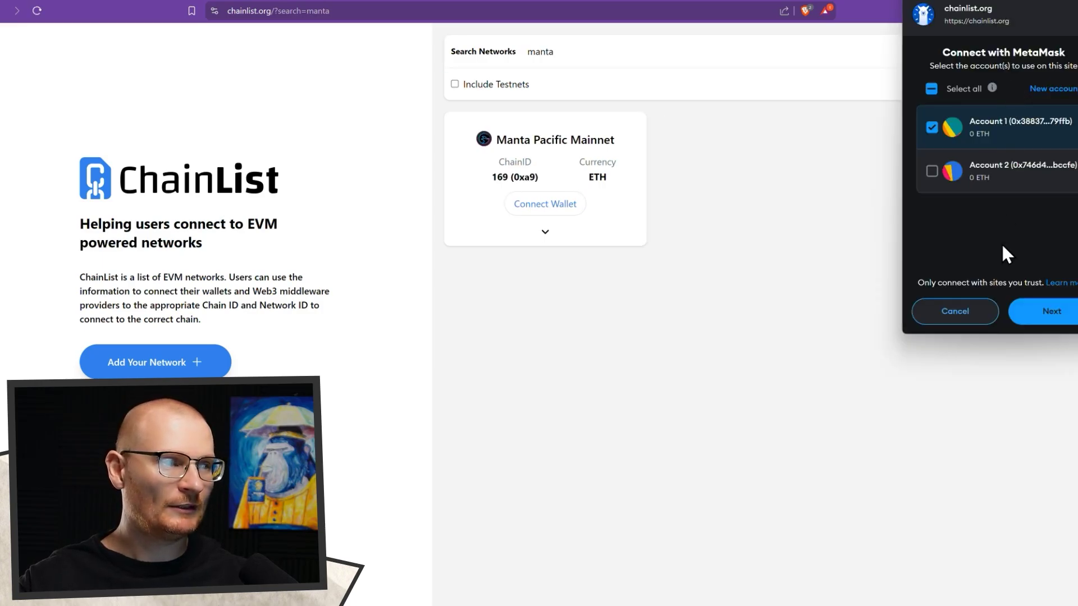
pyautogui.click(1048, 312)
pyautogui.click(1048, 312)
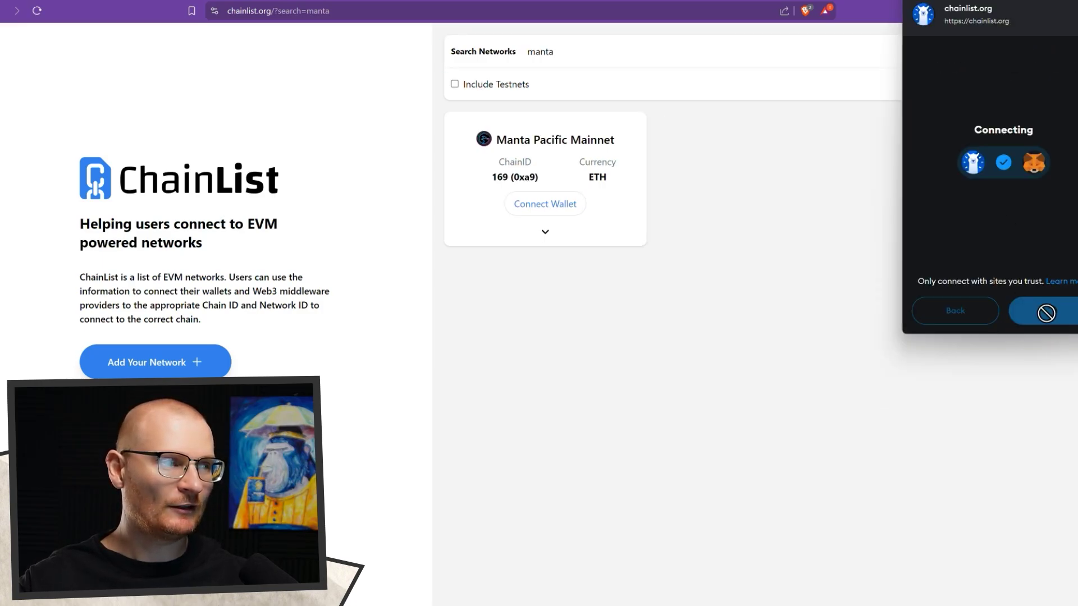
pyautogui.click(551, 209)
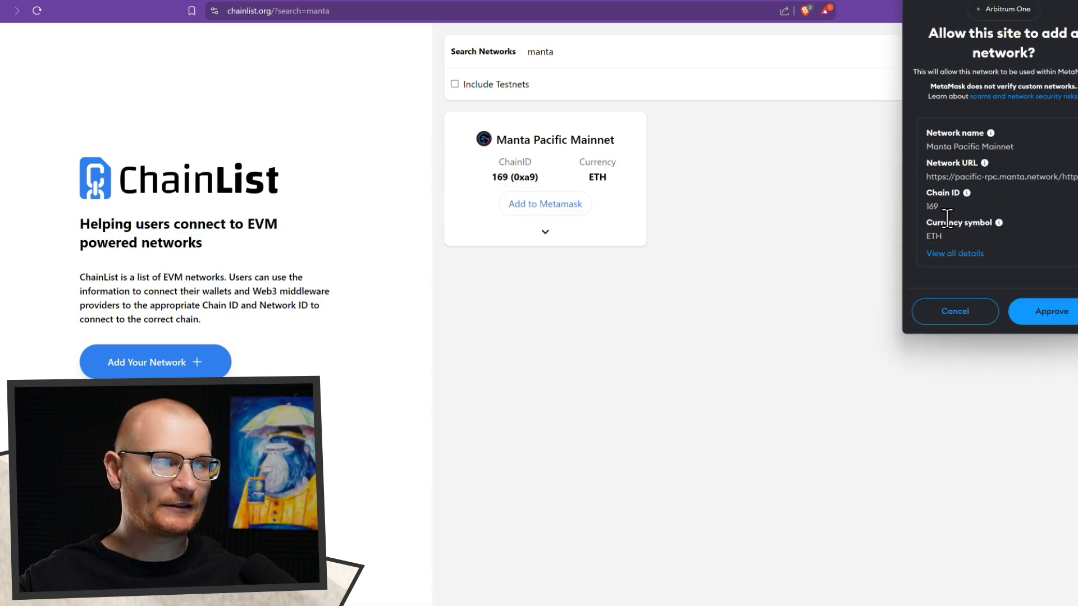
pyautogui.click(1026, 309)
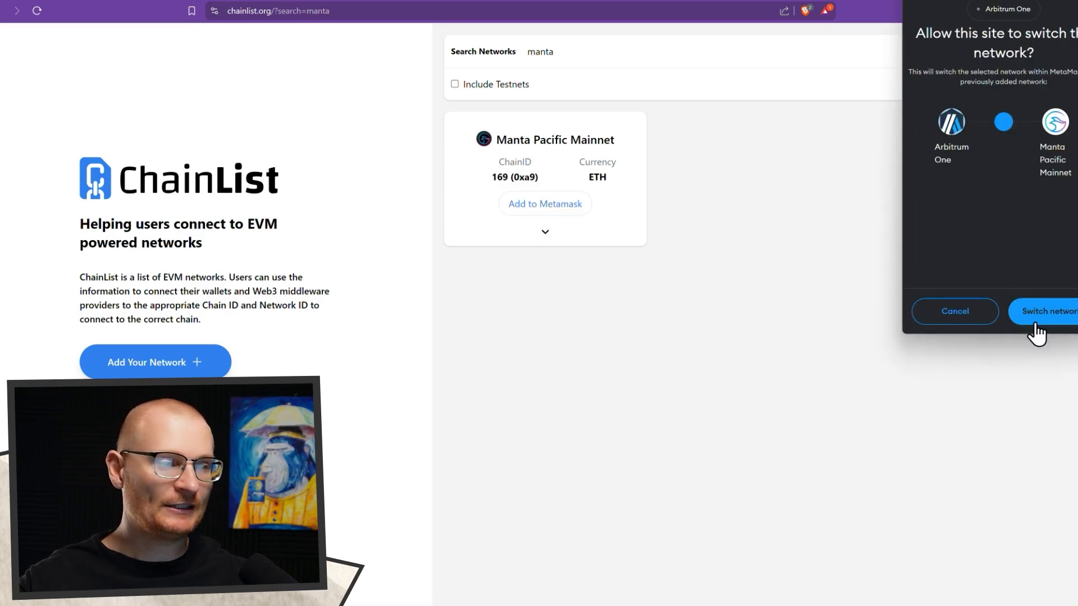
pyautogui.click(1035, 315)
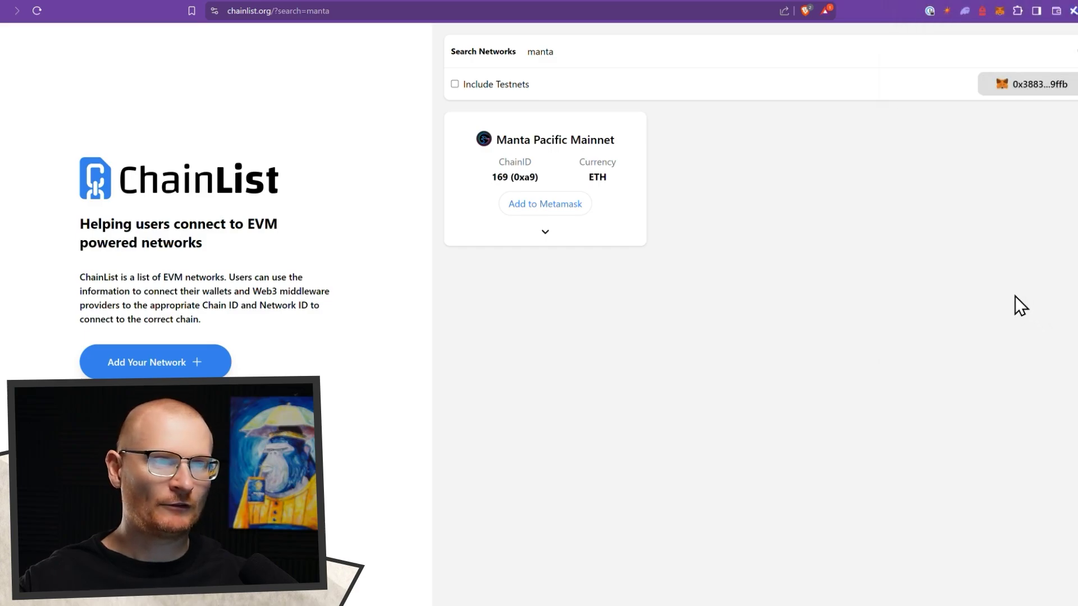
# - Switch the wallet to Ethereum Mainnet, back to Arbitrum One, and confirm Manta Pacific is listed
pyautogui.click(1000, 10)
pyautogui.click(830, 45)
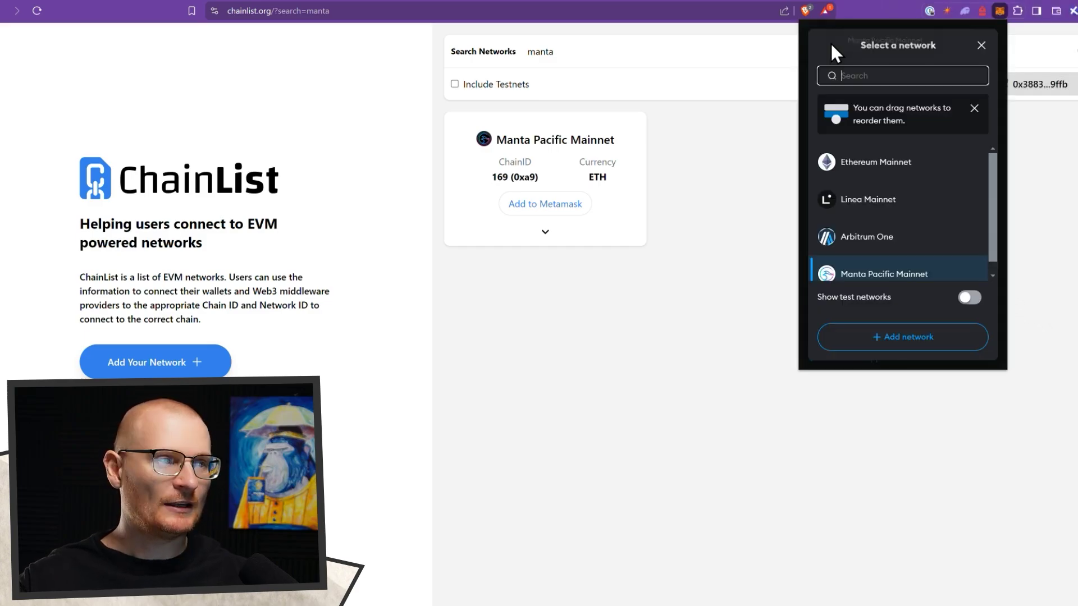
pyautogui.click(876, 169)
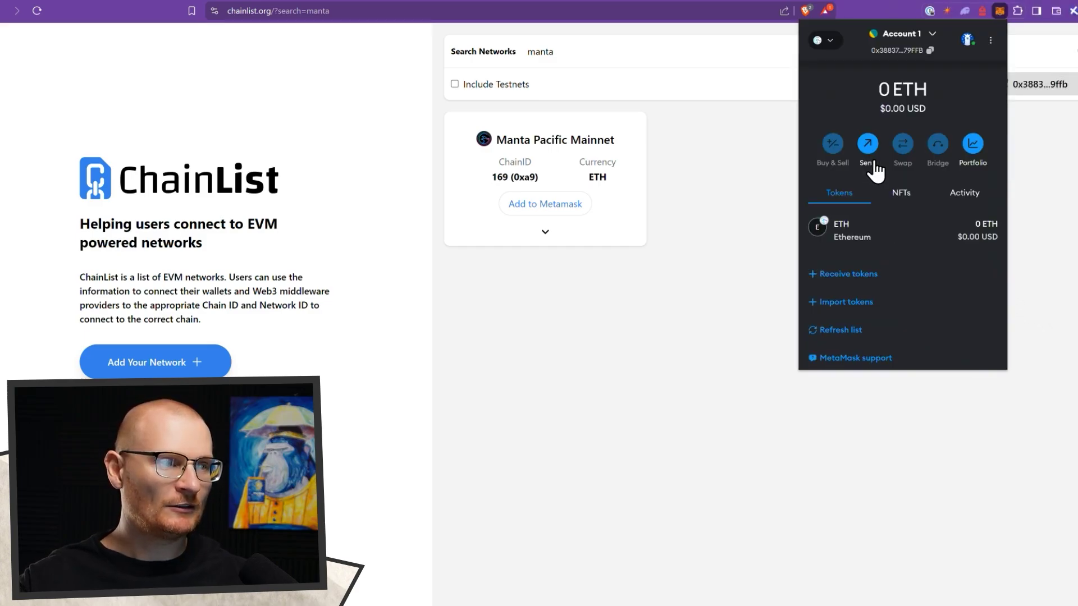
pyautogui.click(825, 39)
pyautogui.click(874, 278)
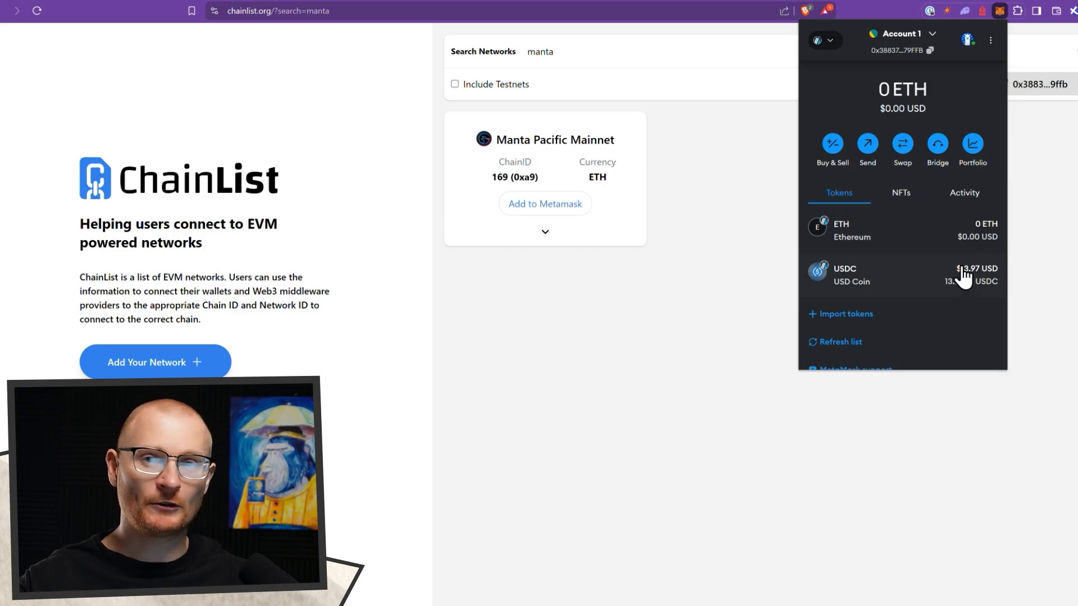
pyautogui.click(827, 40)
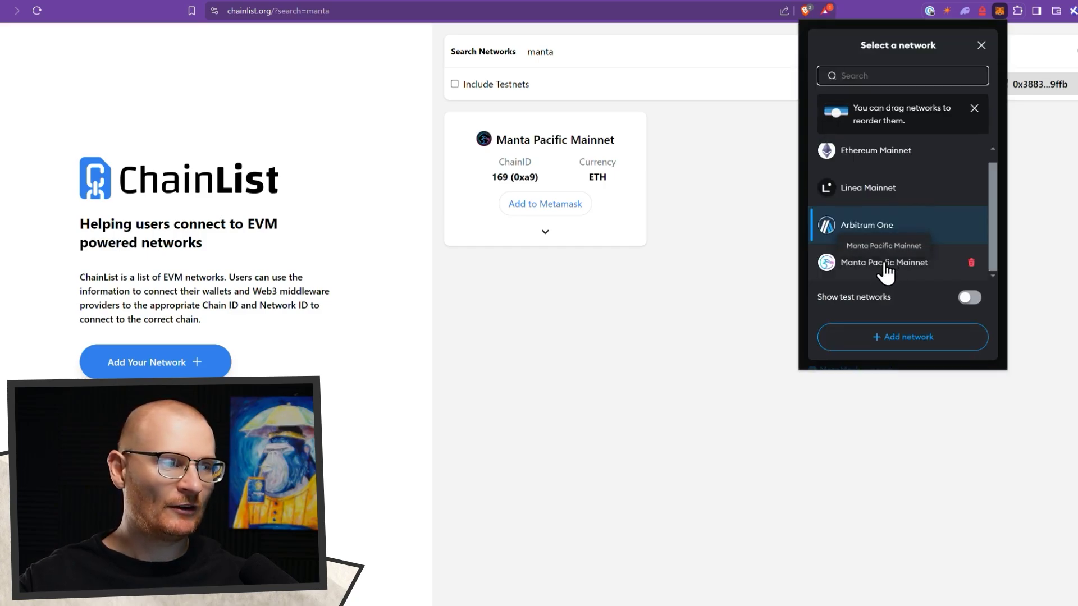
# - Add and approve Base Mainnet (chain ID 8453) in MetaMask, then return to the Manta post
pyautogui.click(895, 337)
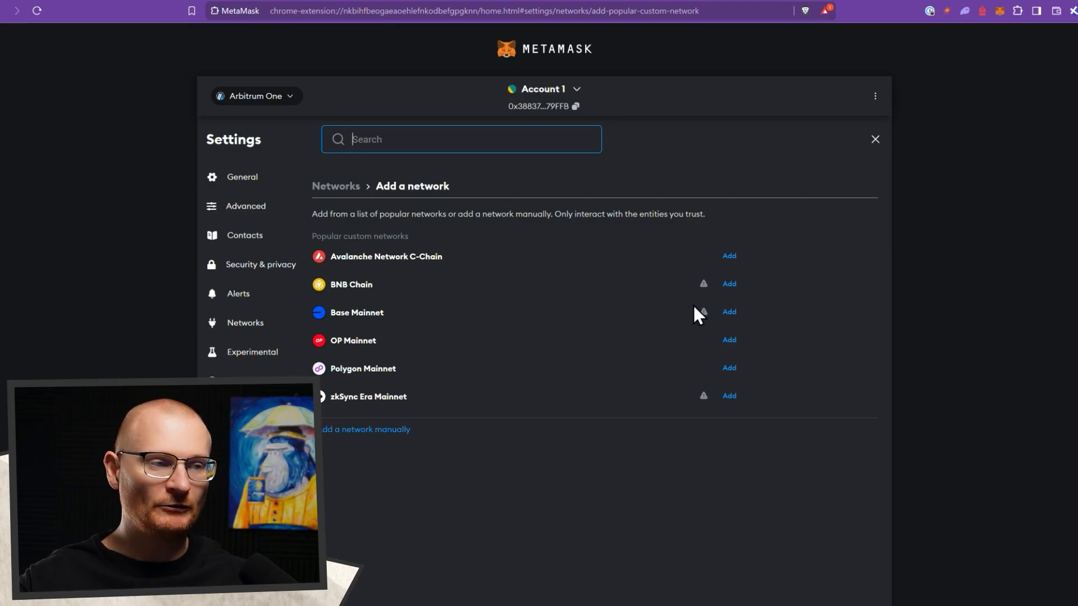
pyautogui.click(729, 312)
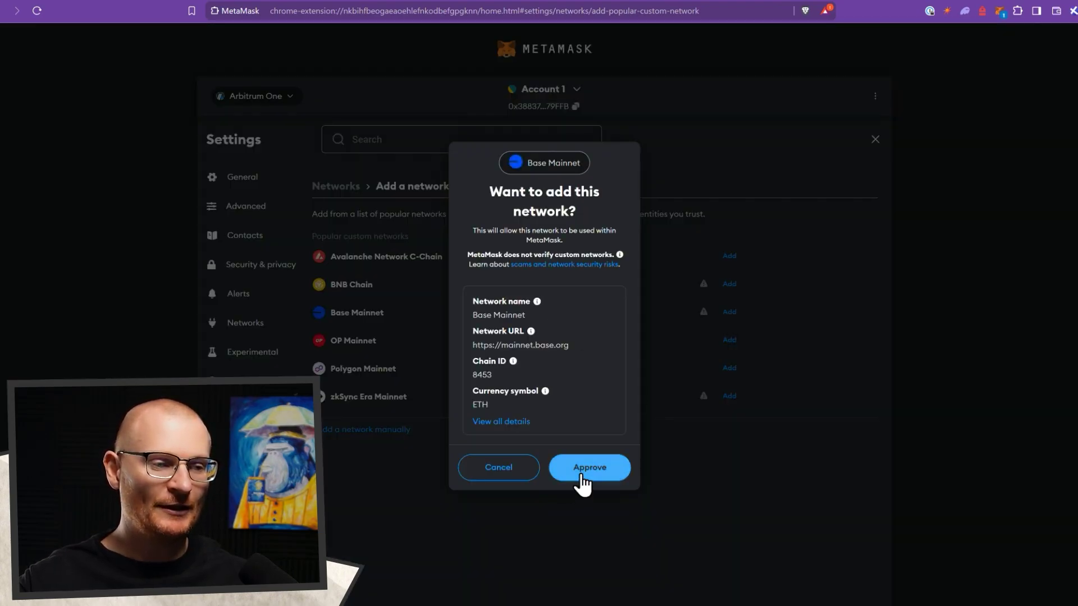
pyautogui.click(584, 472)
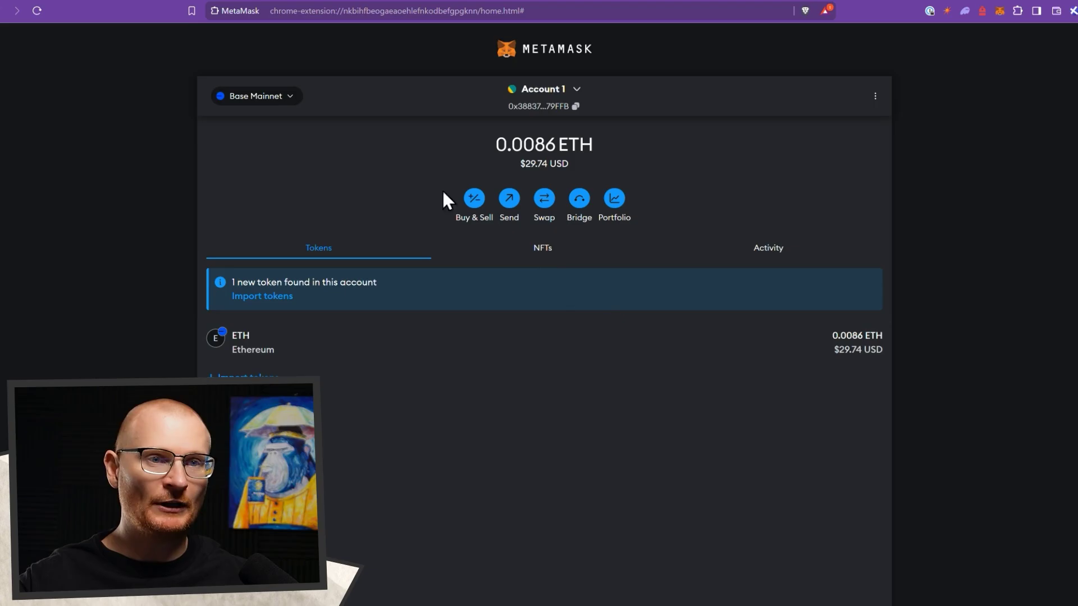
pyautogui.click(356, 5)
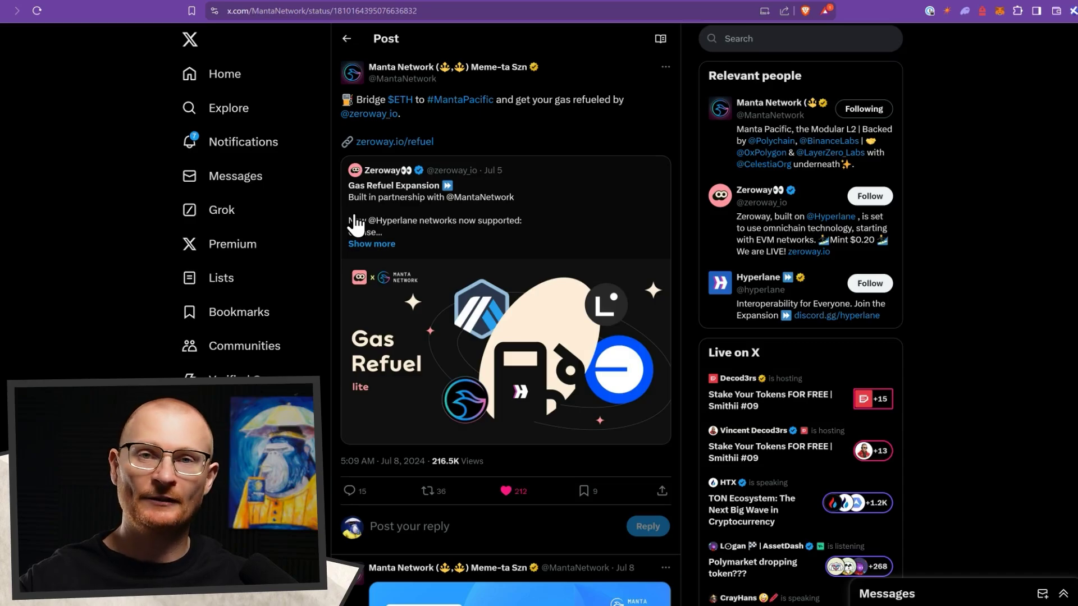
# - Check the 0.0086 ETH Base balance, then open debridge.finance from deBridge's X profile
pyautogui.click(1000, 10)
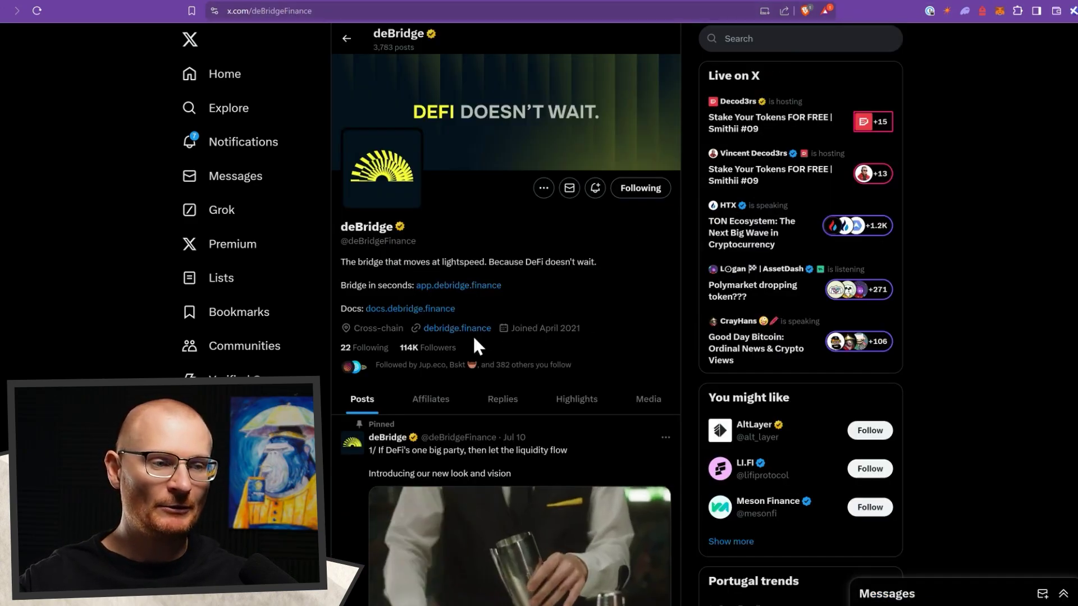
pyautogui.click(472, 331)
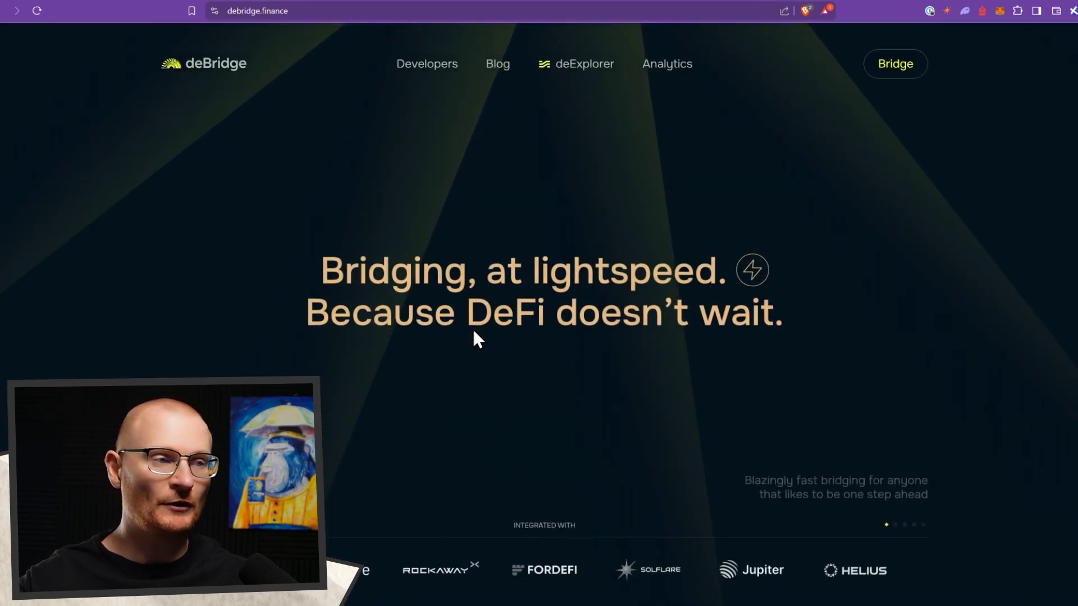
# - Set up a deBridge trade paying SOL on Solana and receiving ETH on Base
pyautogui.click(897, 63)
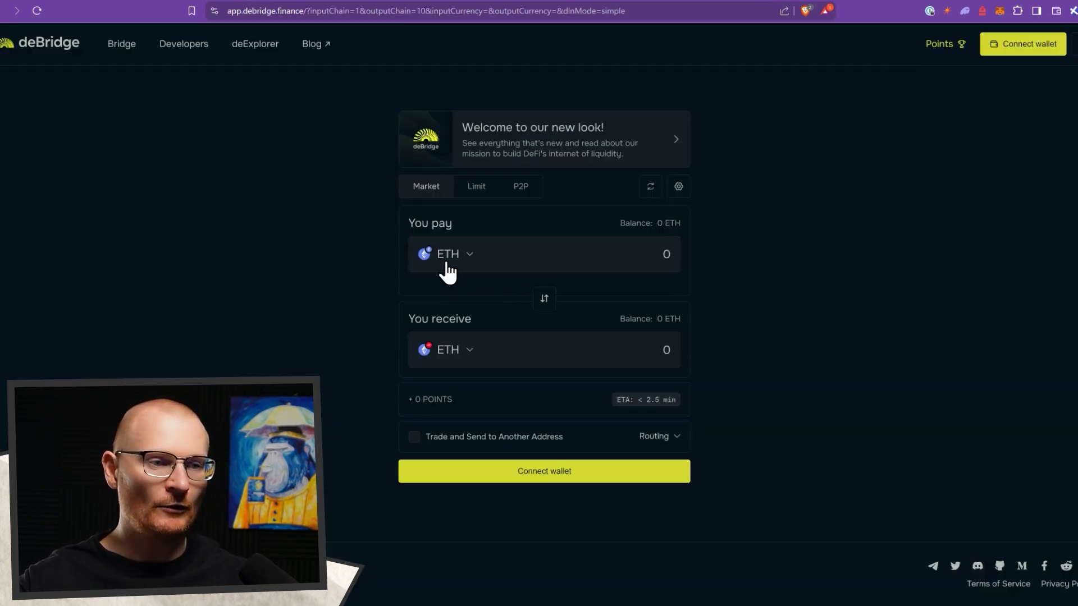
pyautogui.click(445, 270)
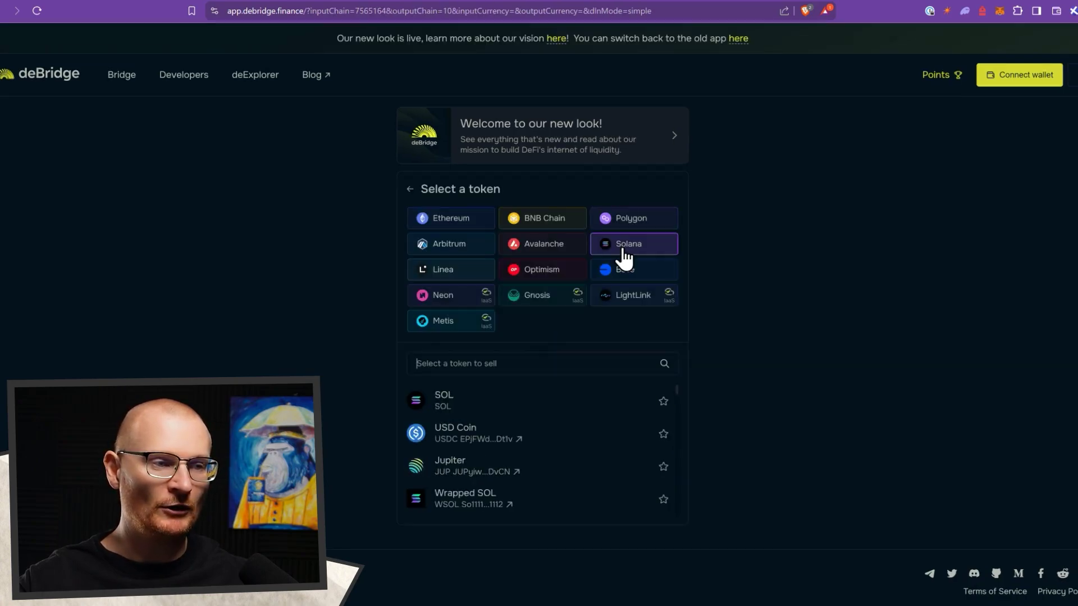
pyautogui.click(951, 12)
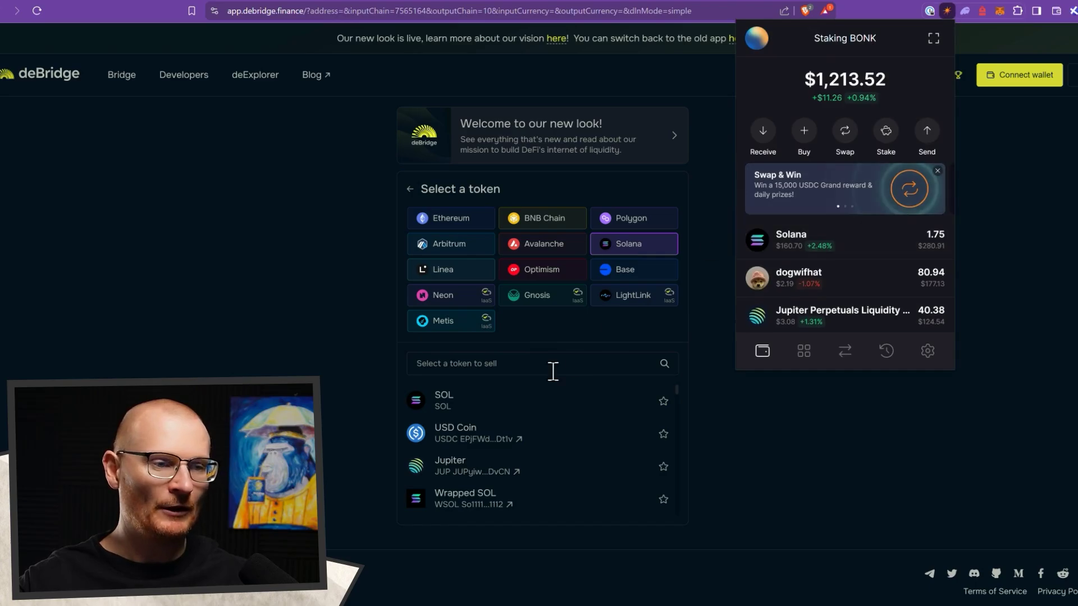
pyautogui.click(463, 399)
pyautogui.click(466, 375)
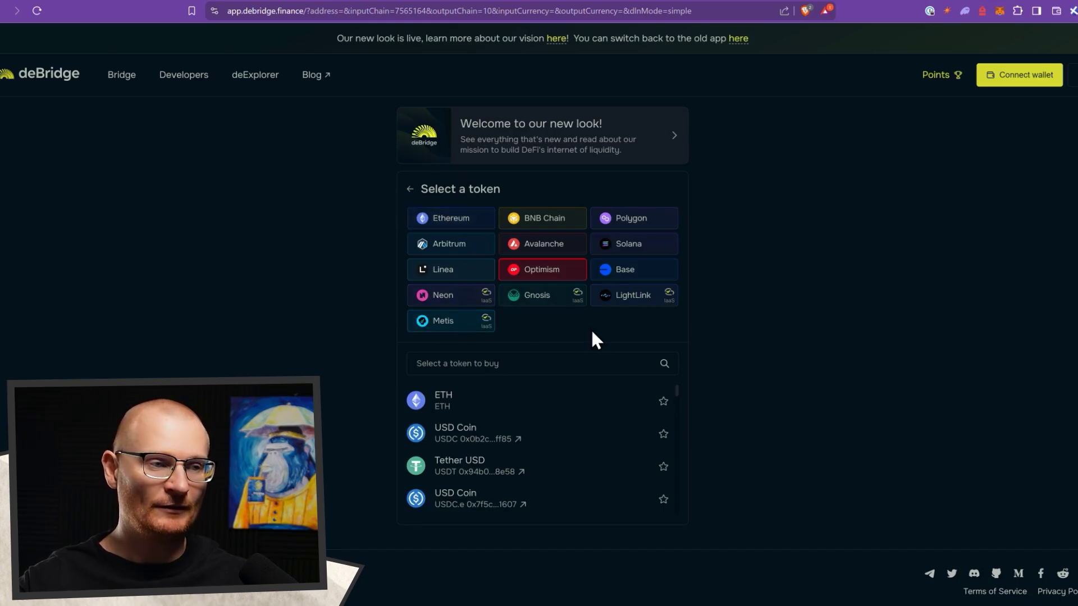
pyautogui.click(627, 274)
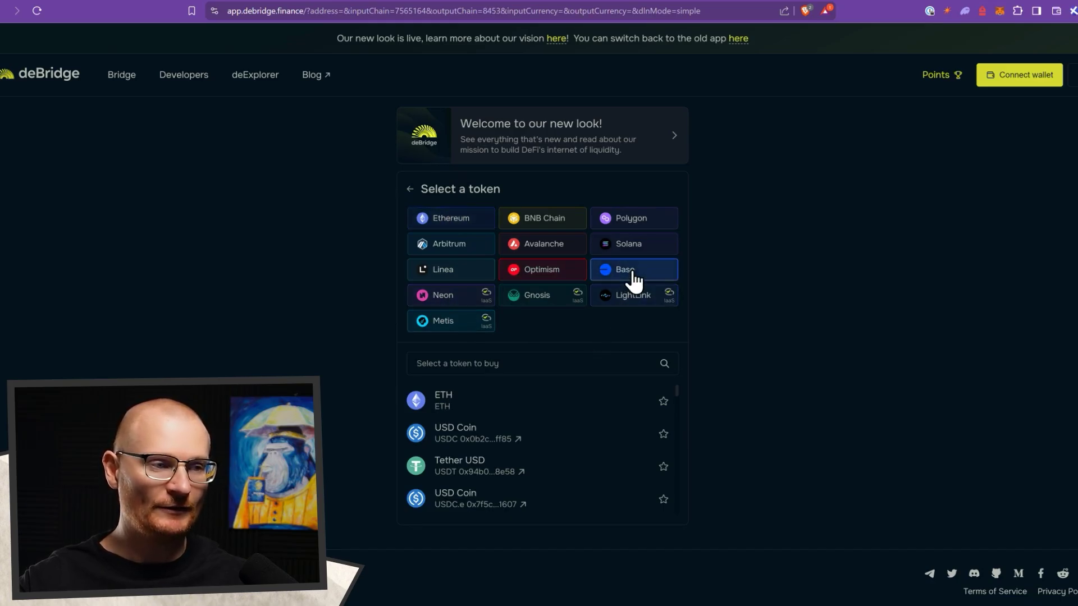
pyautogui.click(444, 400)
# - Connect the Solflare wallet and enter 0.05 SOL as the amount to pay
pyautogui.click(1003, 75)
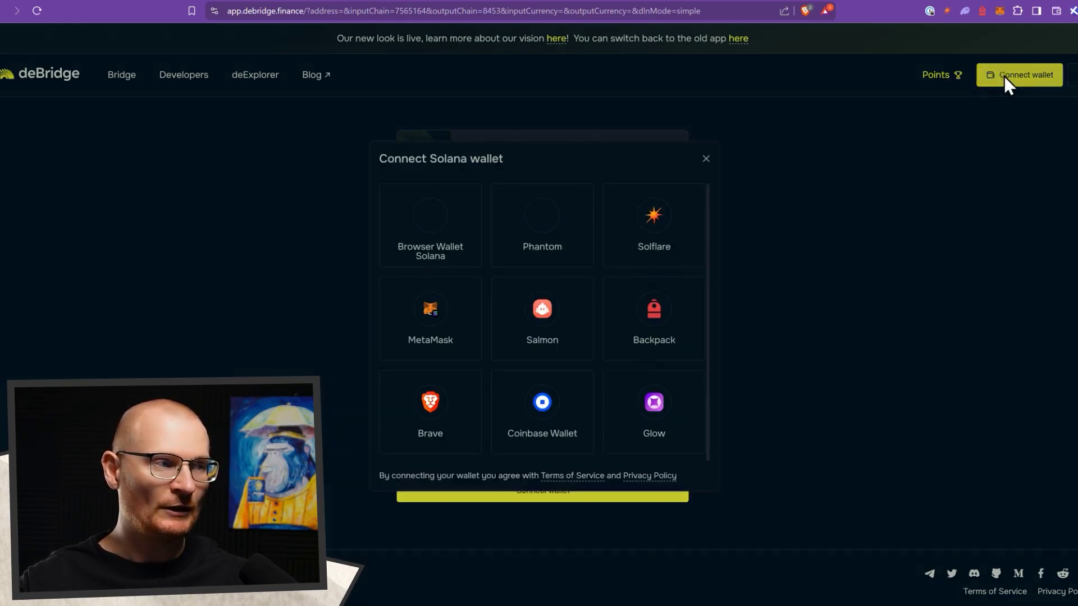
pyautogui.click(658, 219)
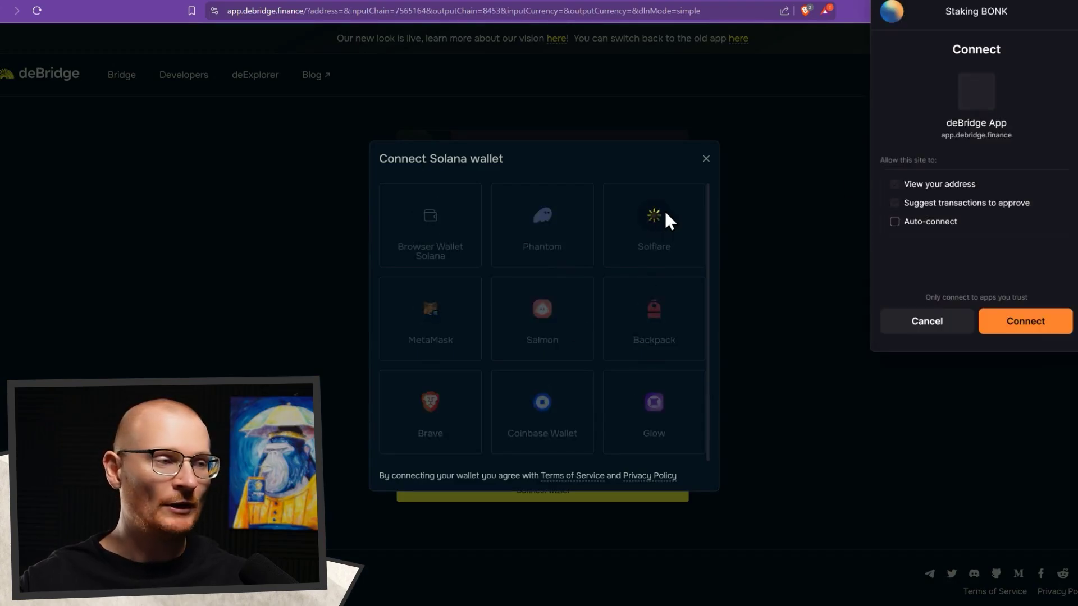
pyautogui.click(932, 224)
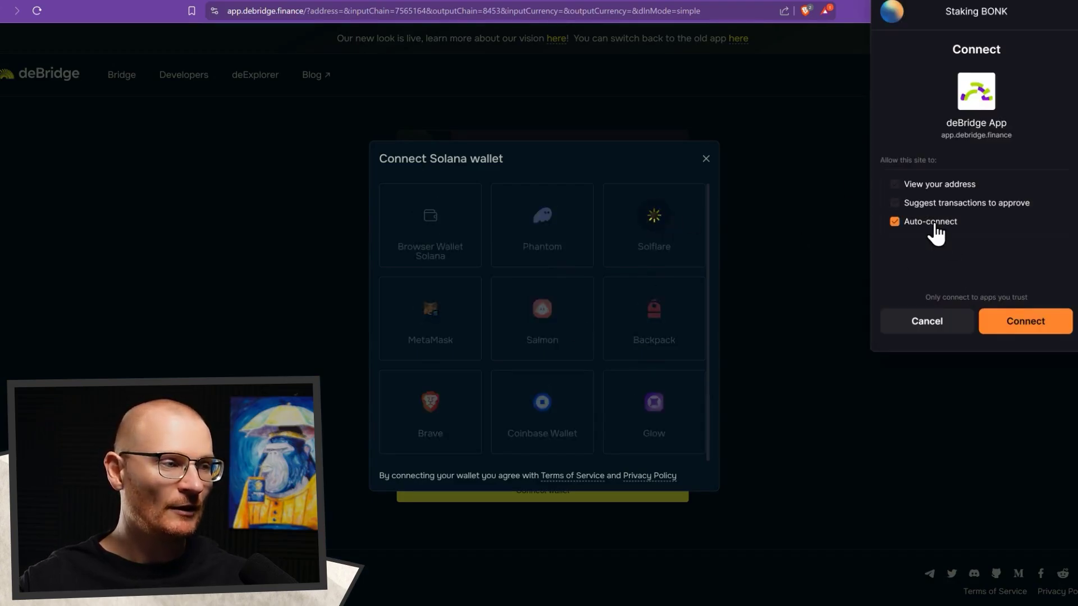
pyautogui.click(1015, 320)
pyautogui.click(637, 260)
pyautogui.write('0.05')
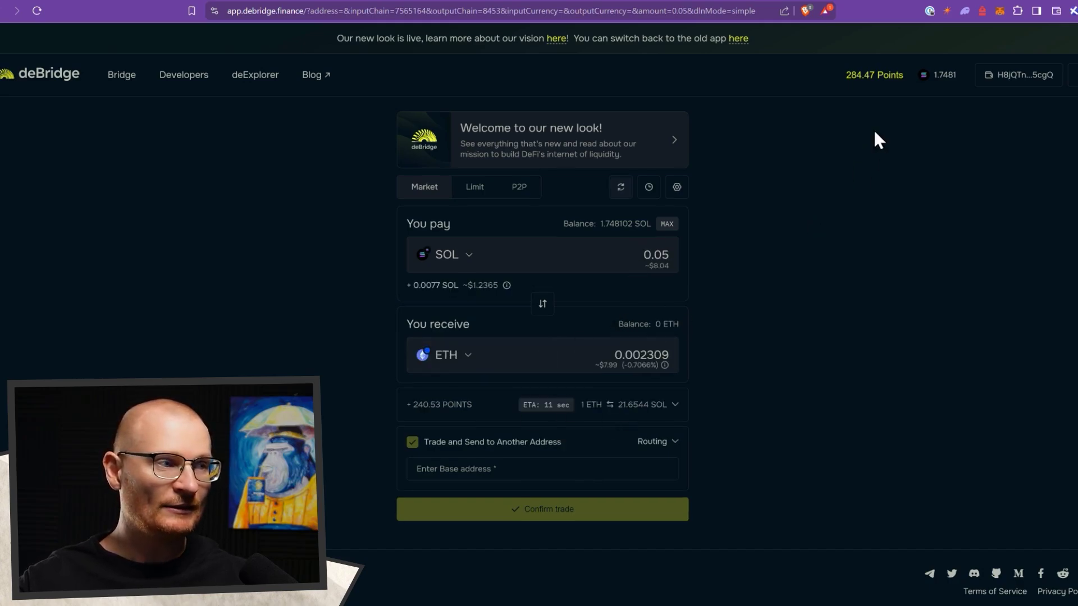
# - Paste the MetaMask account address as the Base recipient
pyautogui.click(999, 10)
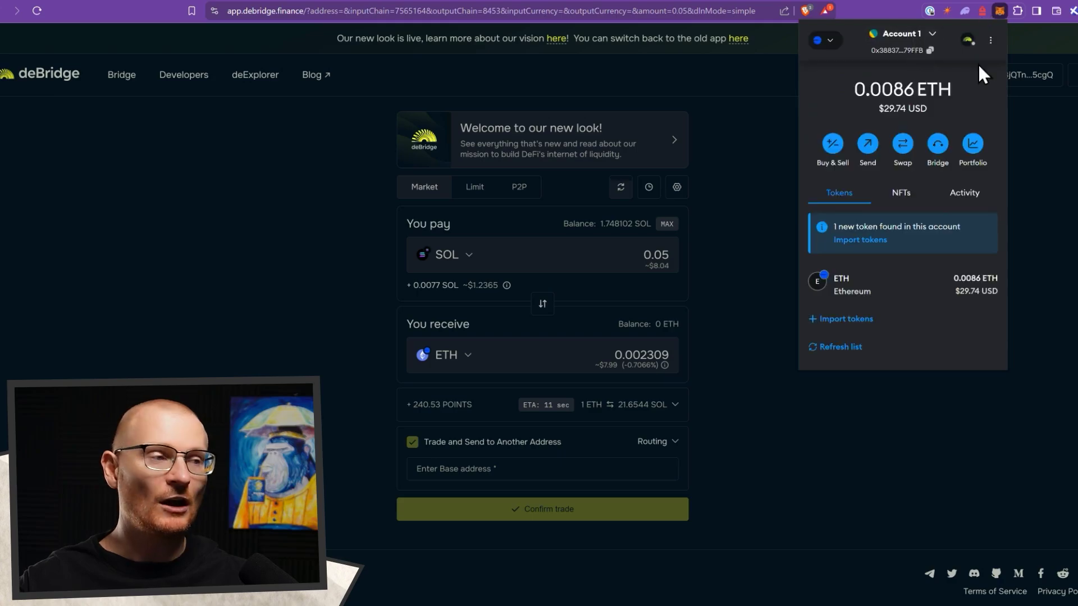
pyautogui.click(923, 59)
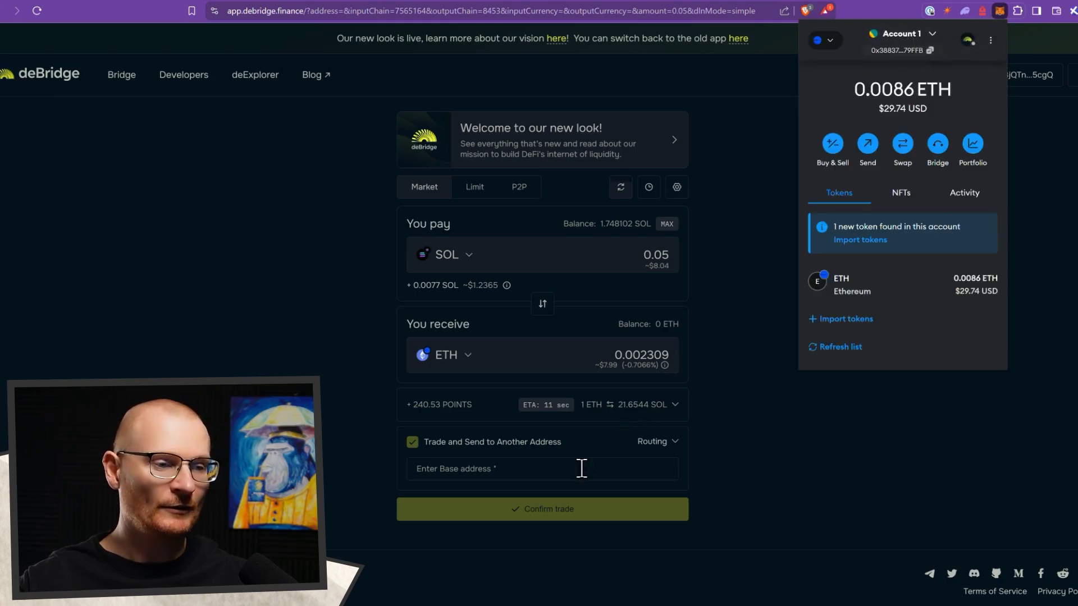
pyautogui.click(582, 469)
pyautogui.write('0x38837B29241C4b81f8EE06De2A54149872C79FFB')
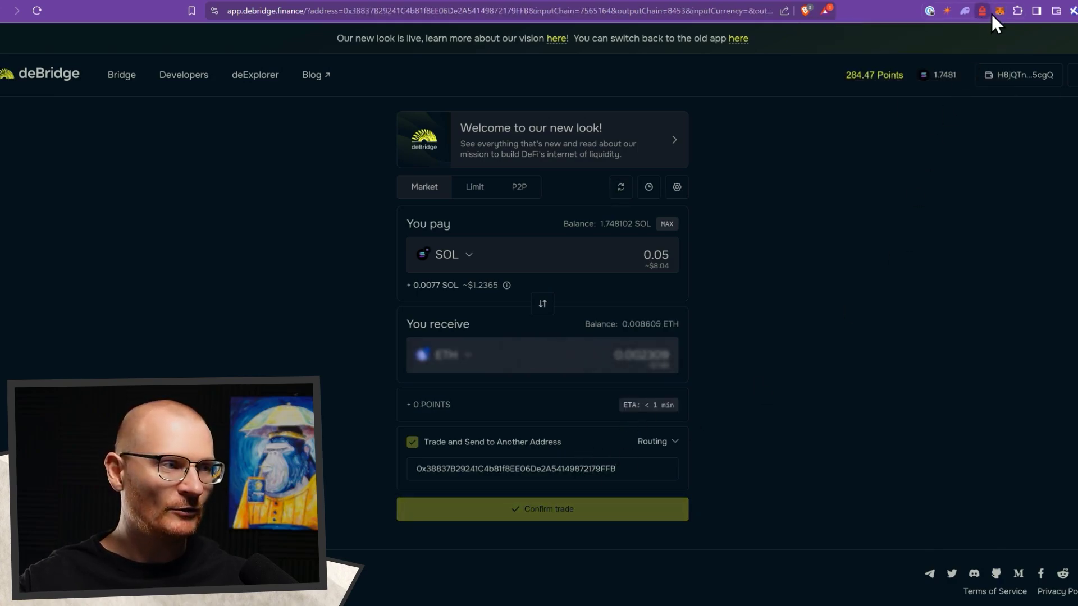
pyautogui.click(998, 10)
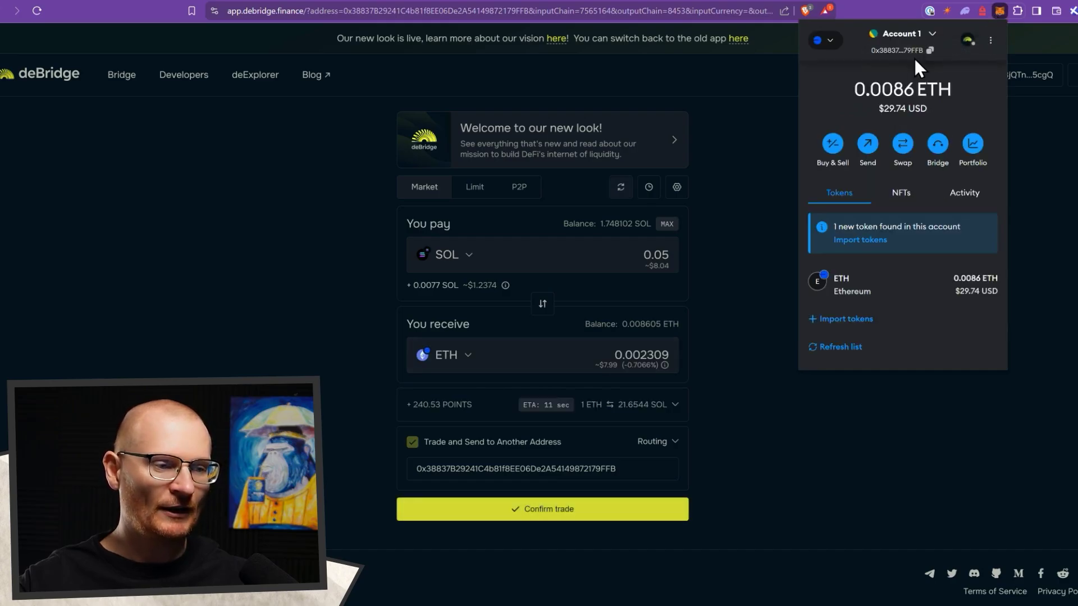
# - Confirm the SOL-to-ETH trade, approve it in Solflare, and verify the 0.0109 ETH balance
pyautogui.click(592, 514)
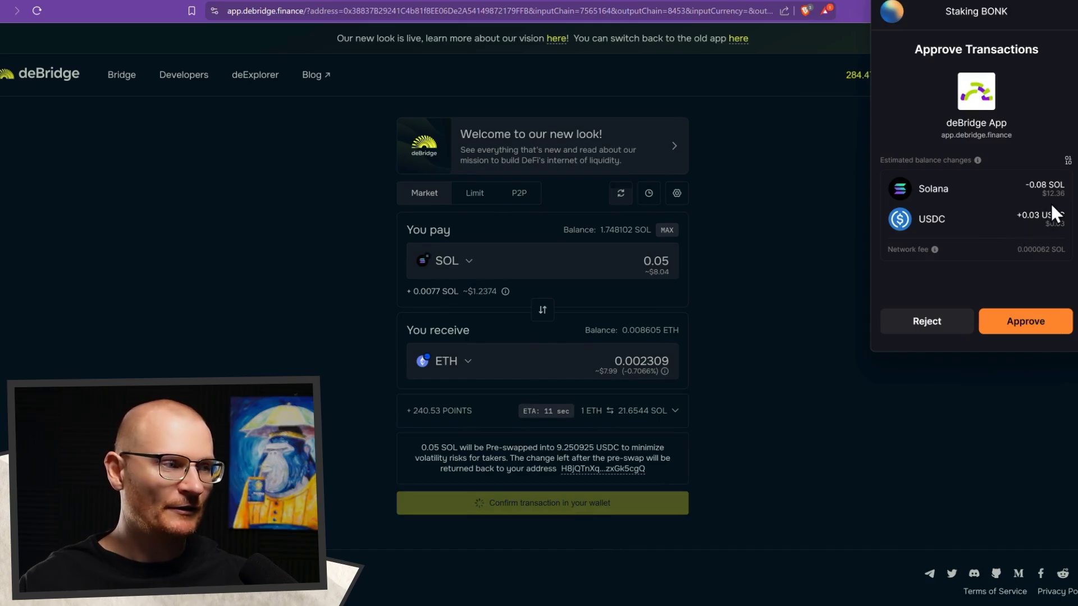
pyautogui.click(1023, 327)
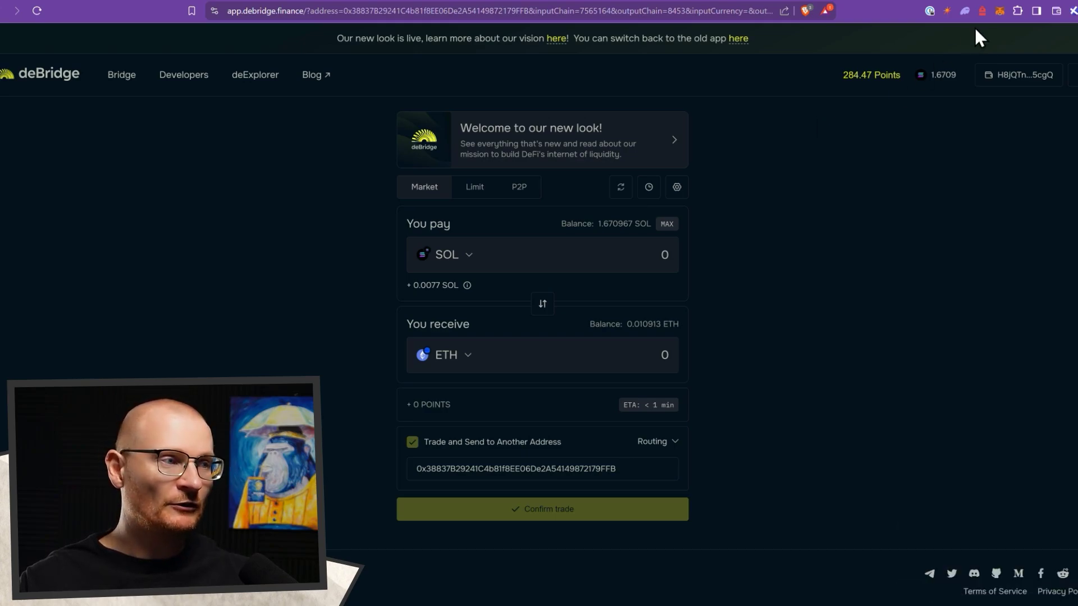
pyautogui.click(999, 11)
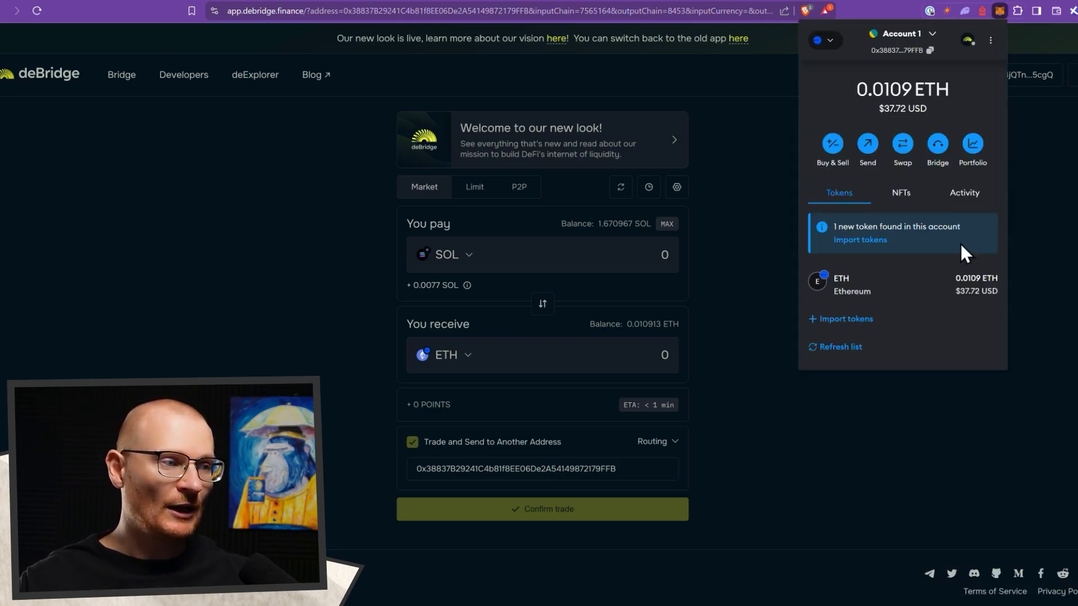
pyautogui.click(751, 217)
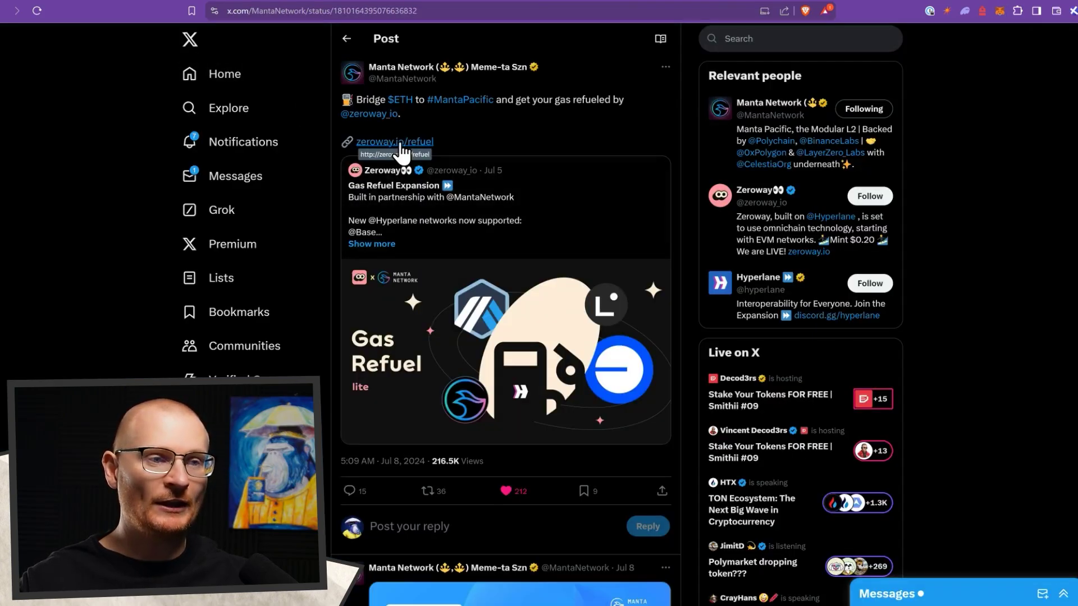
# - On Zeroway refuel, set Base as source and Manta Pacific Mainnet as destination, connecting MetaMask
pyautogui.click(399, 143)
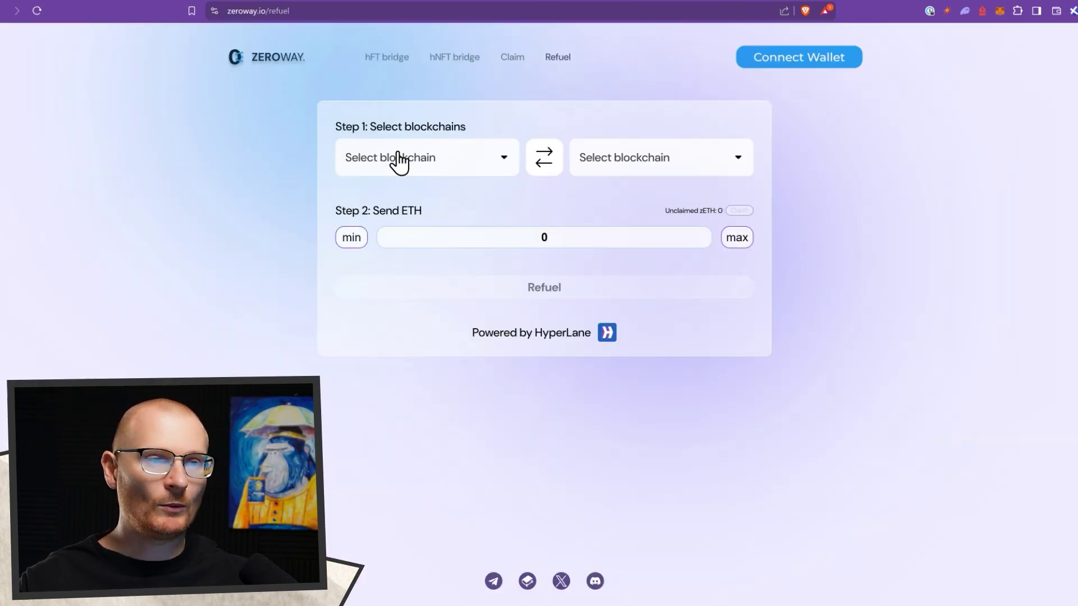
pyautogui.click(402, 159)
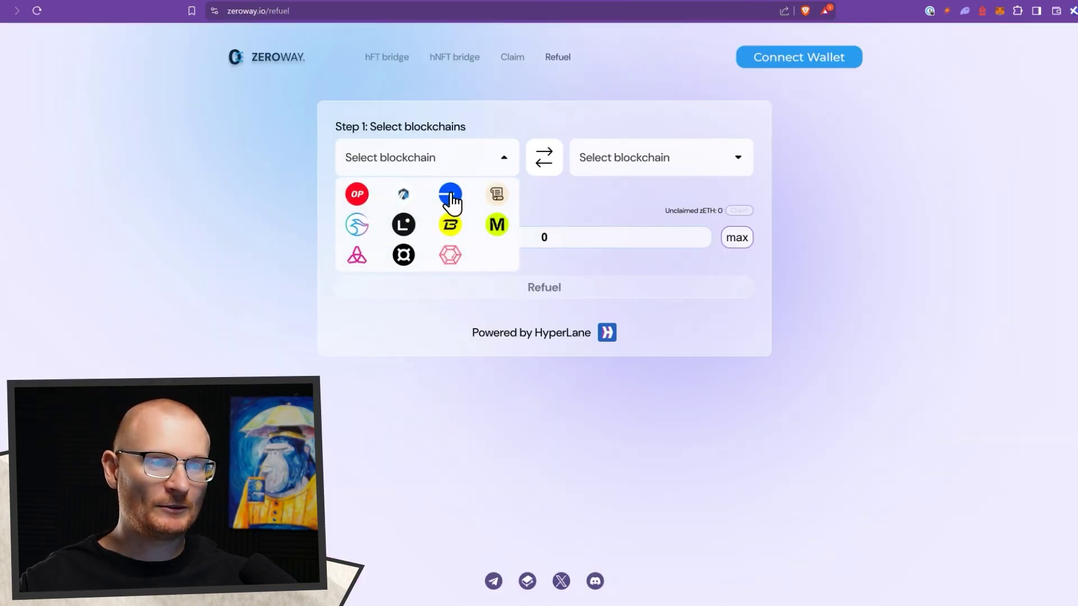
pyautogui.click(450, 195)
pyautogui.click(625, 160)
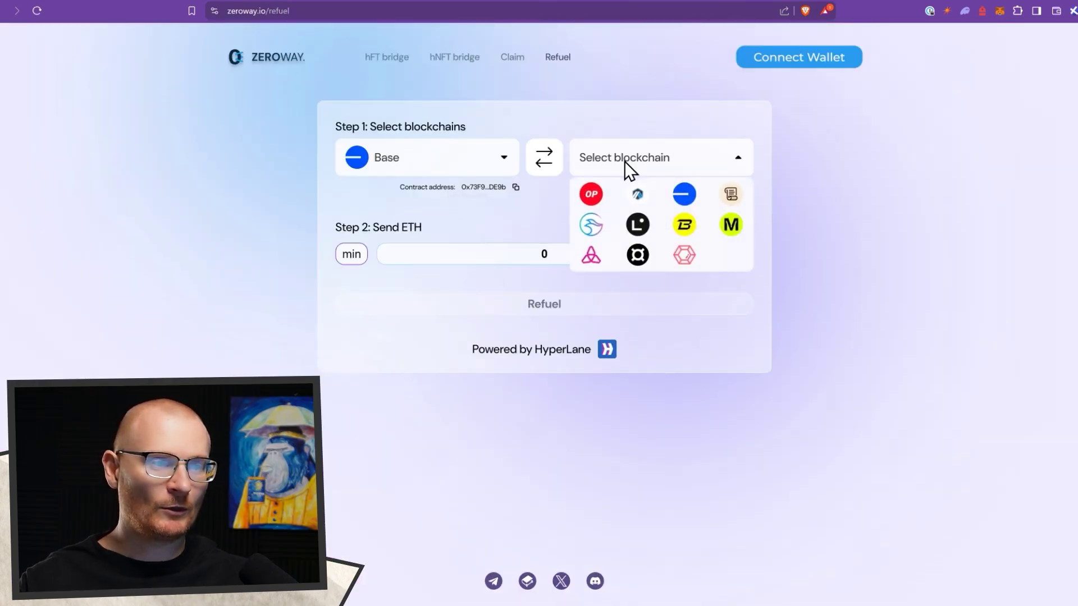
pyautogui.click(592, 225)
pyautogui.click(829, 55)
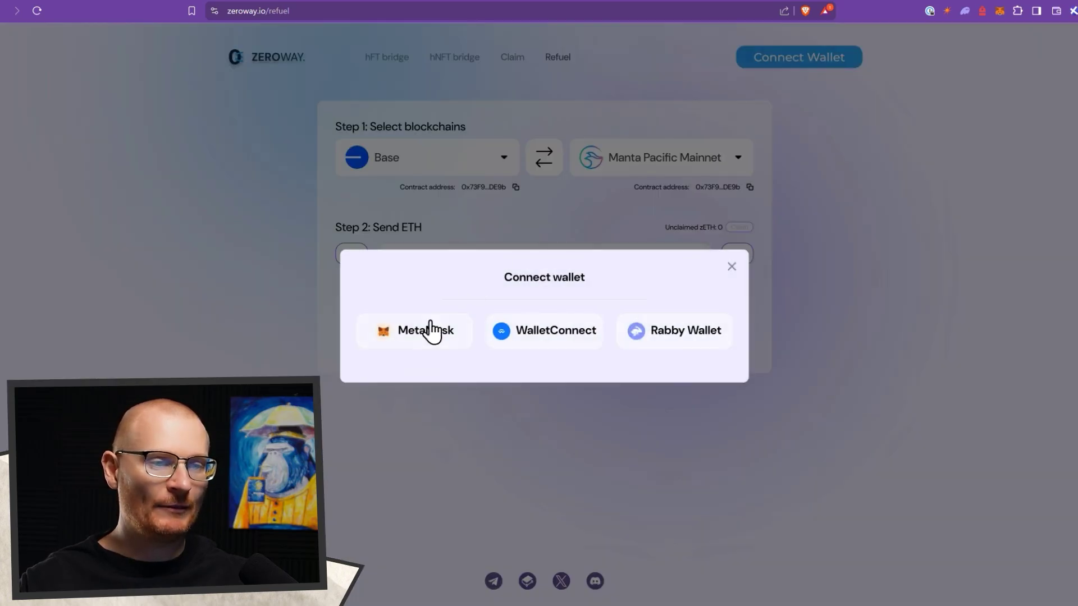
pyautogui.click(430, 332)
pyautogui.click(1036, 310)
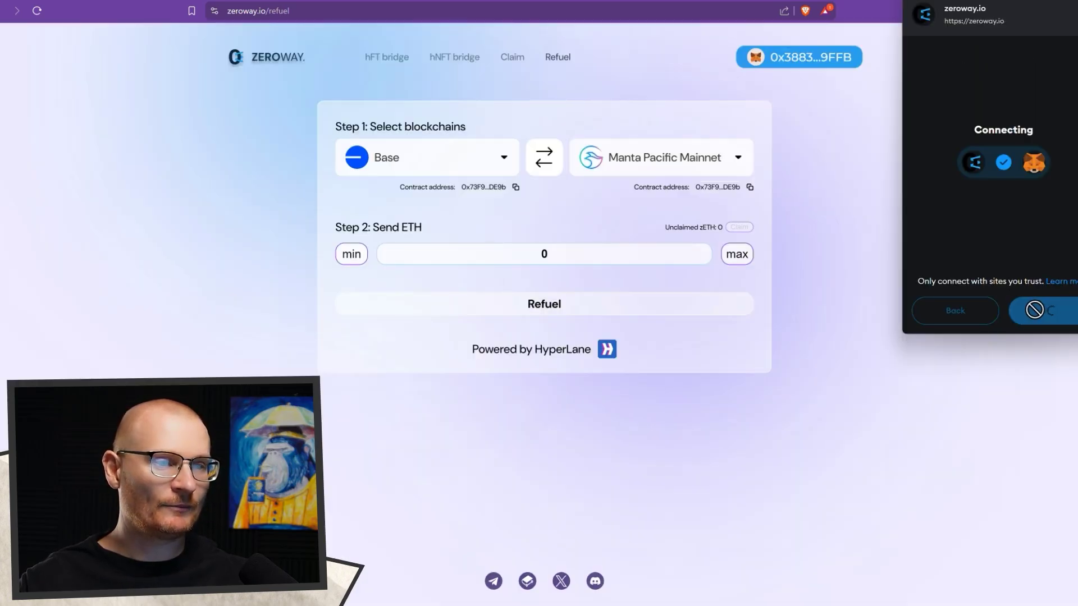
# - Refuel 0.005 ETH, confirm in MetaMask, and open the Hyperlane link from the success message
pyautogui.click(559, 254)
pyautogui.write('.')
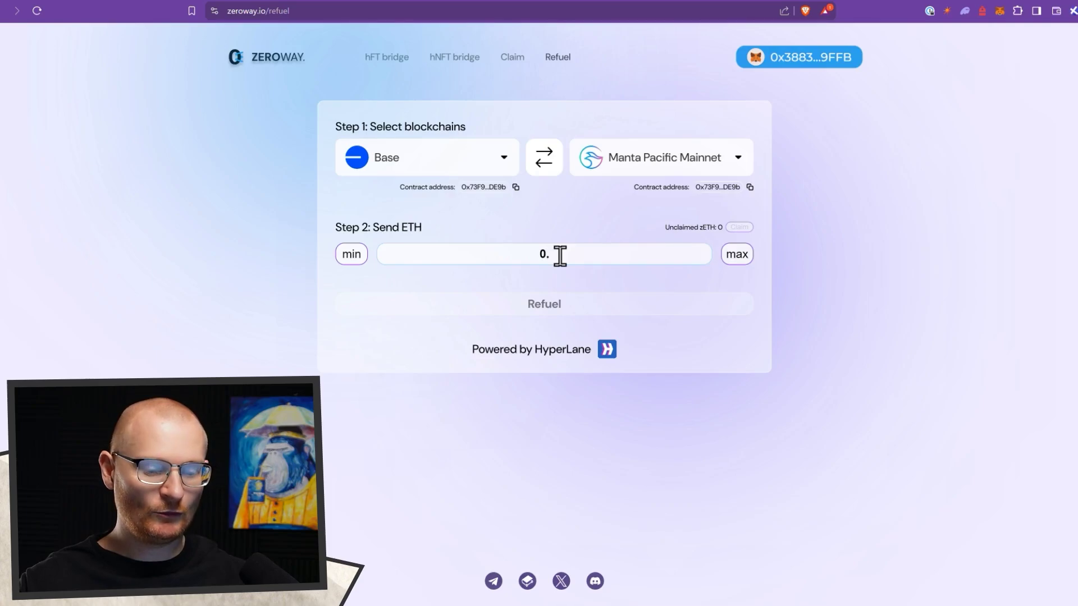
pyautogui.write('005')
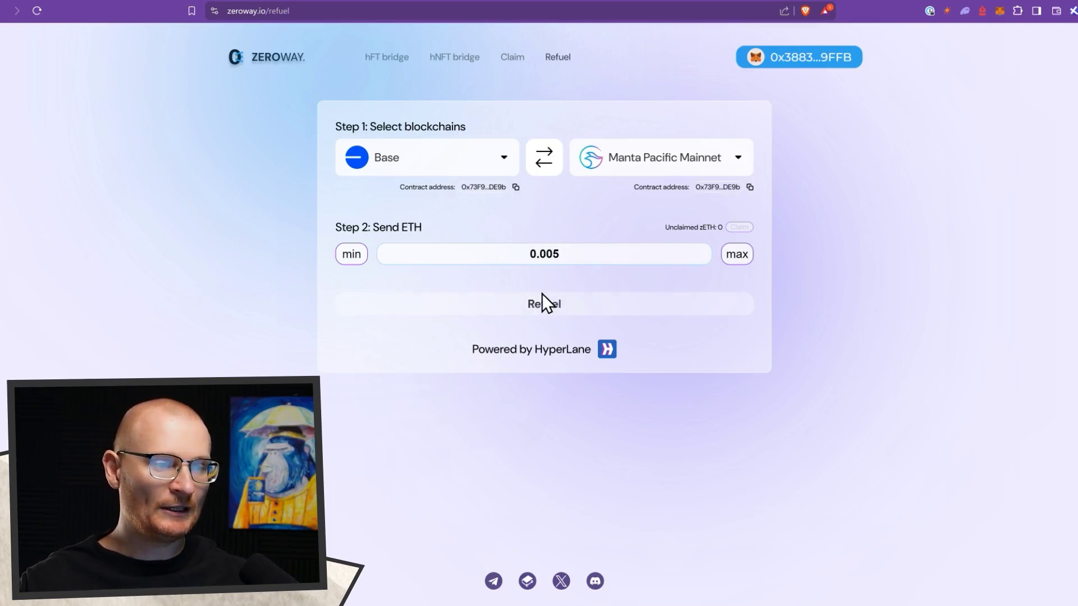
pyautogui.click(997, 12)
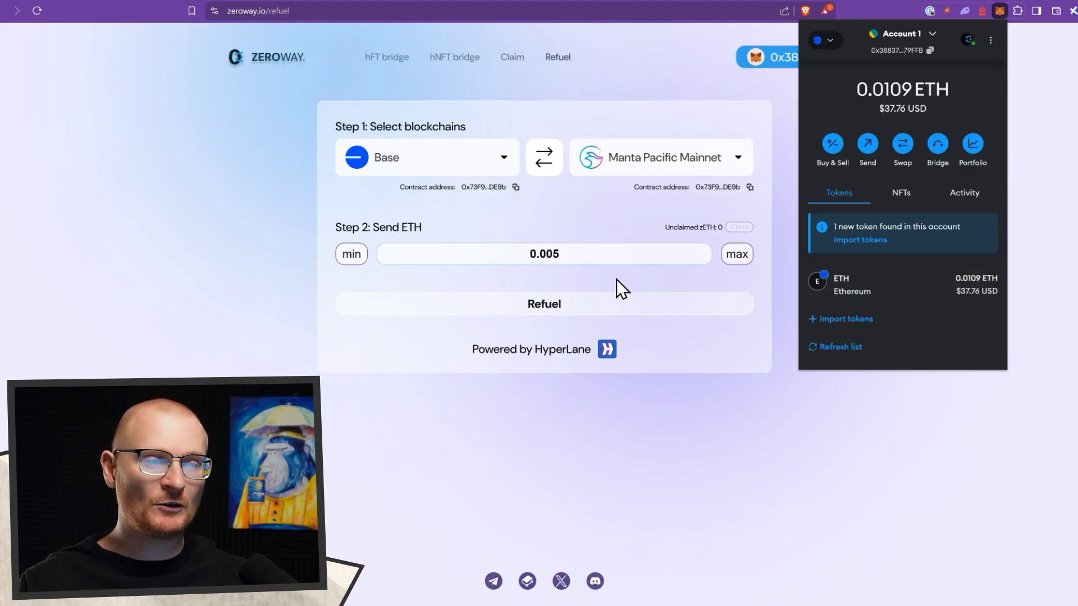
pyautogui.click(568, 304)
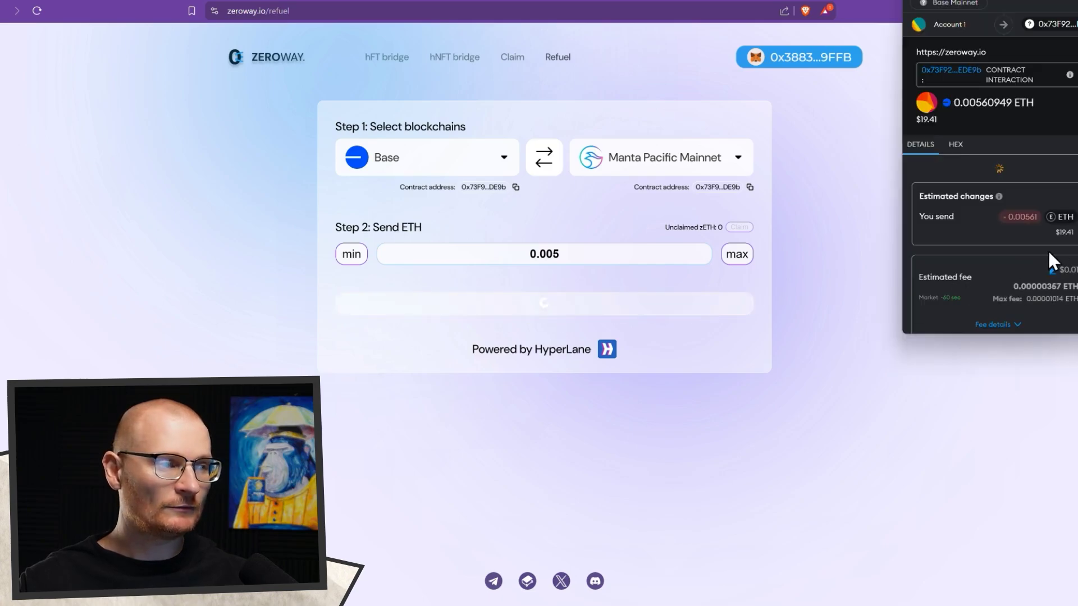
pyautogui.scroll(-2, 1049, 255)
pyautogui.click(1033, 315)
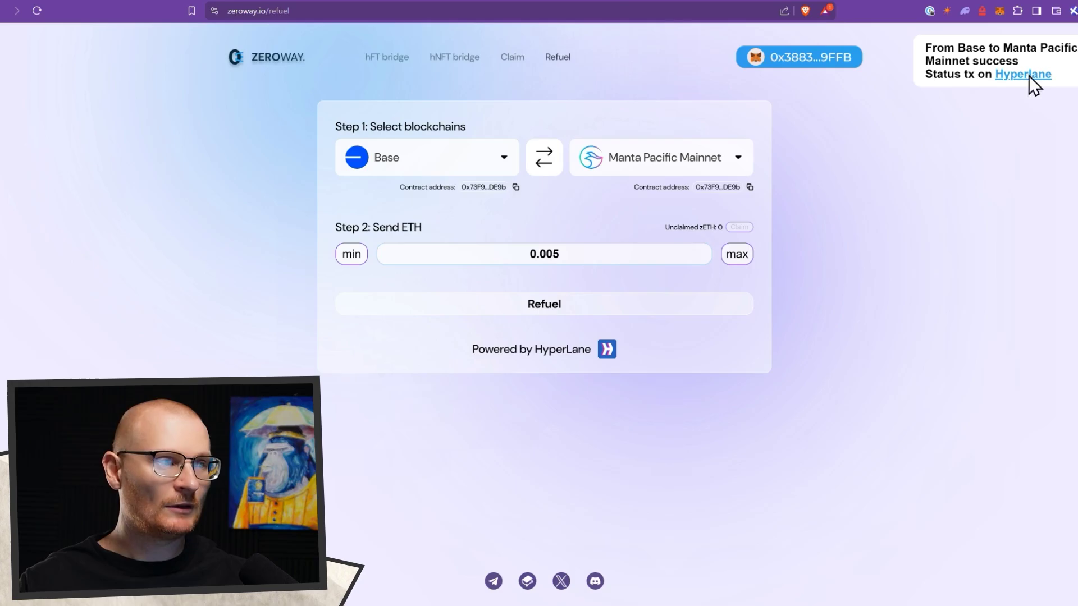
pyautogui.click(1029, 78)
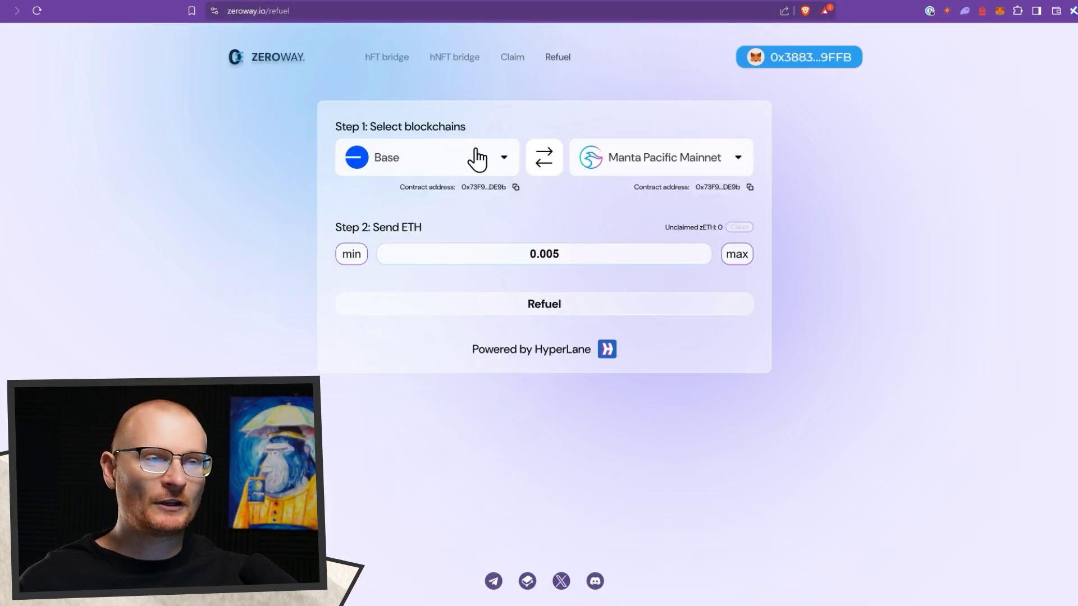
# - Refresh Hyperlane Explorer results and open the Base-to-Manta message details
pyautogui.click(475, 158)
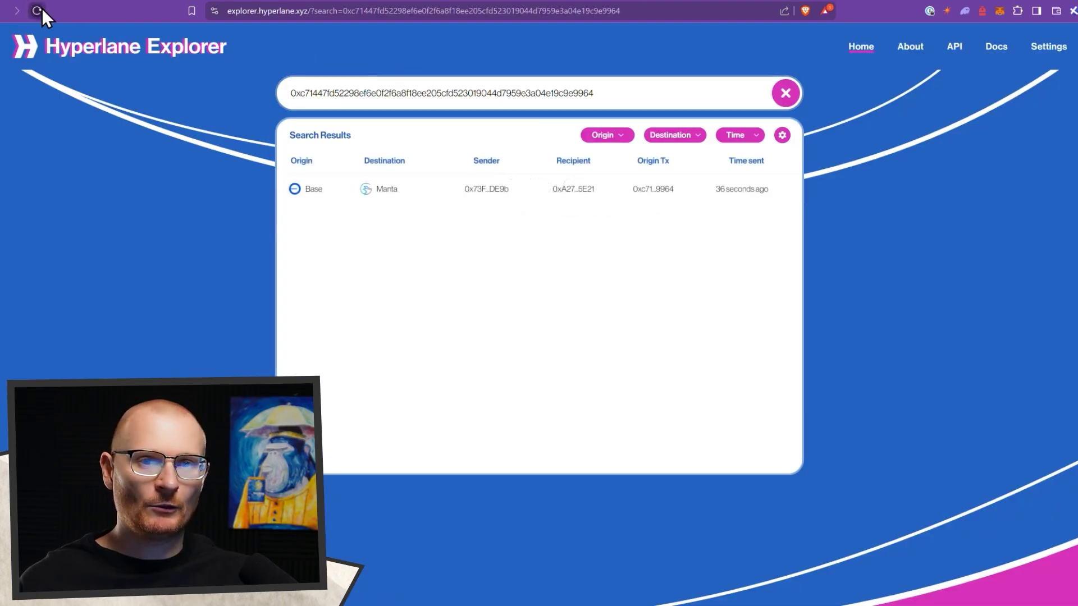
pyautogui.click(41, 10)
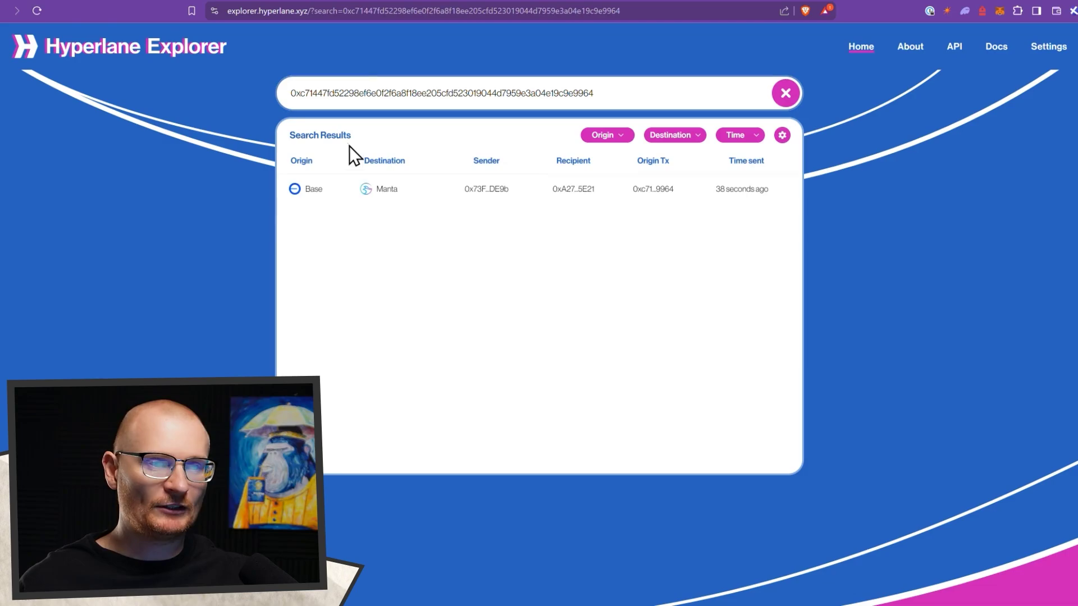
pyautogui.click(362, 193)
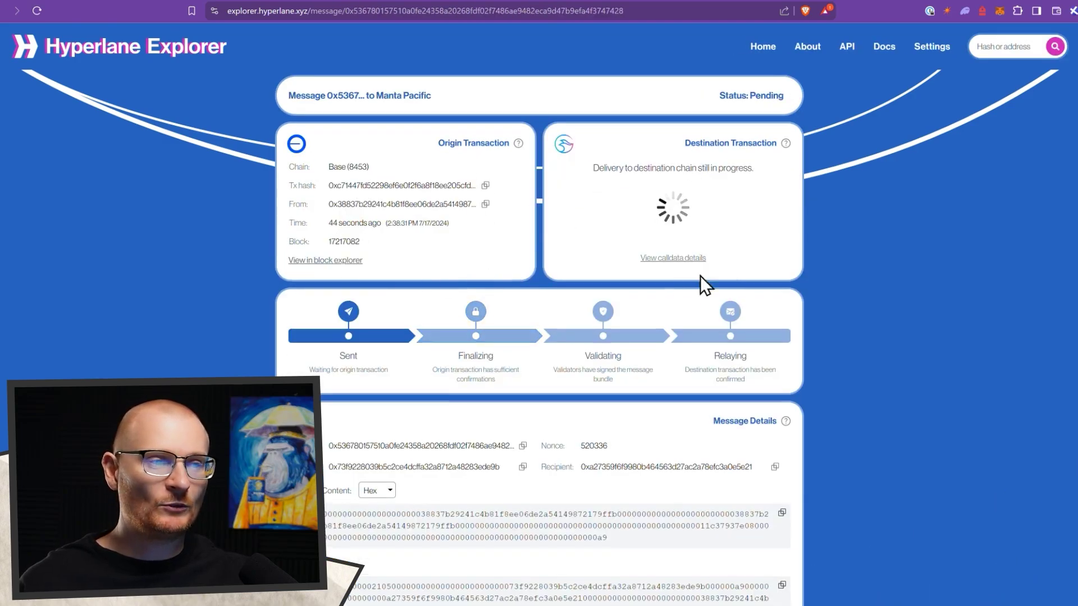
# - Switch MetaMask to Manta Pacific Mainnet and check the 0.005 ETH token balance
pyautogui.click(1002, 14)
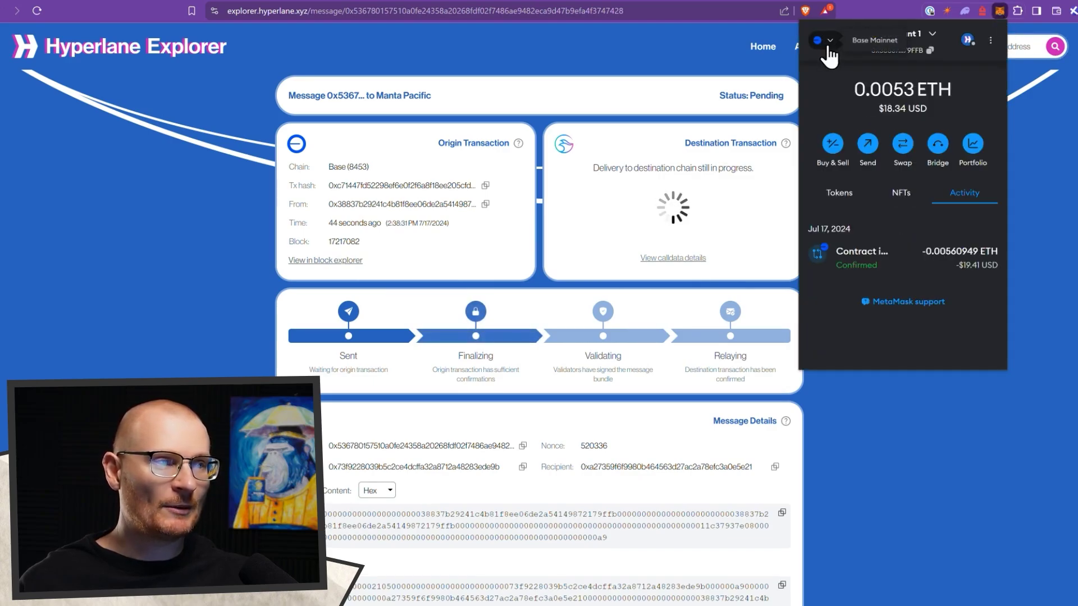
pyautogui.click(827, 38)
pyautogui.scroll(-2, 885, 234)
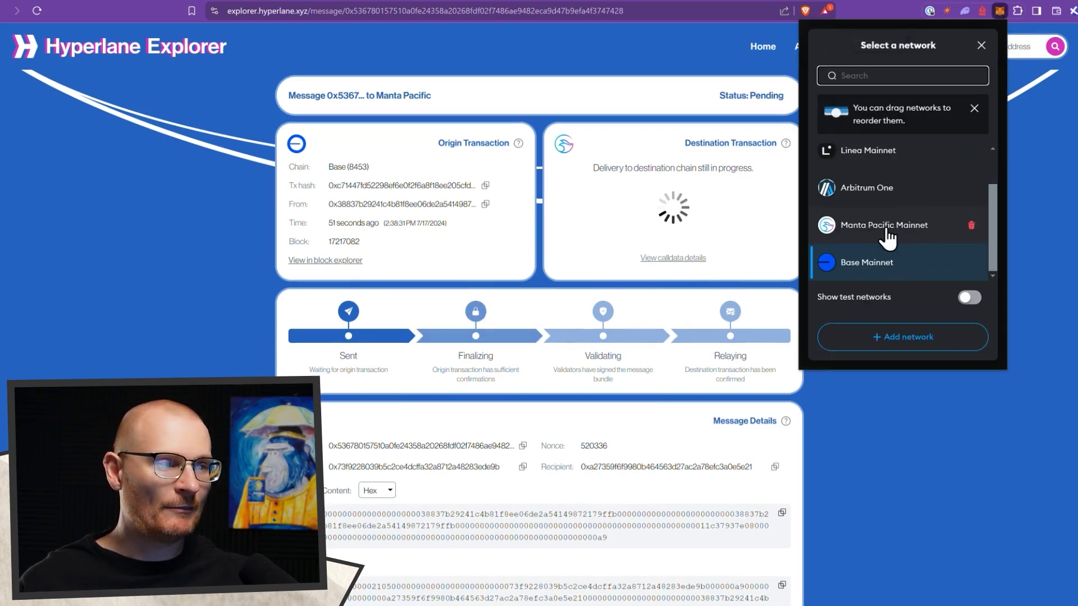
pyautogui.click(886, 233)
pyautogui.click(842, 198)
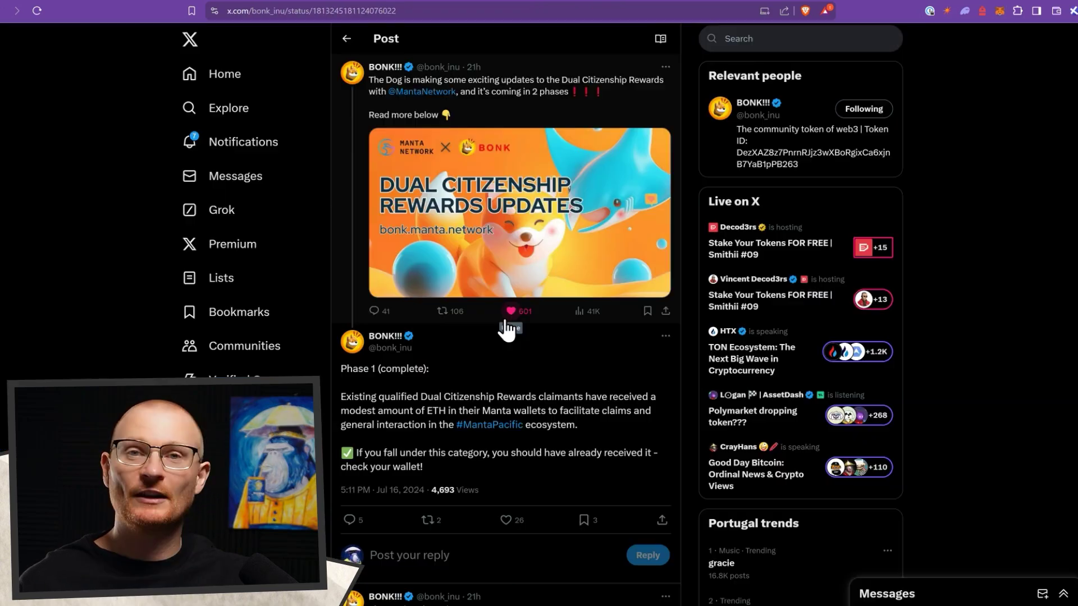
# - Open bonk.manta.network, connect MetaMask with Account 1, and sign the sign-in message
pyautogui.scroll(-7, 505, 326)
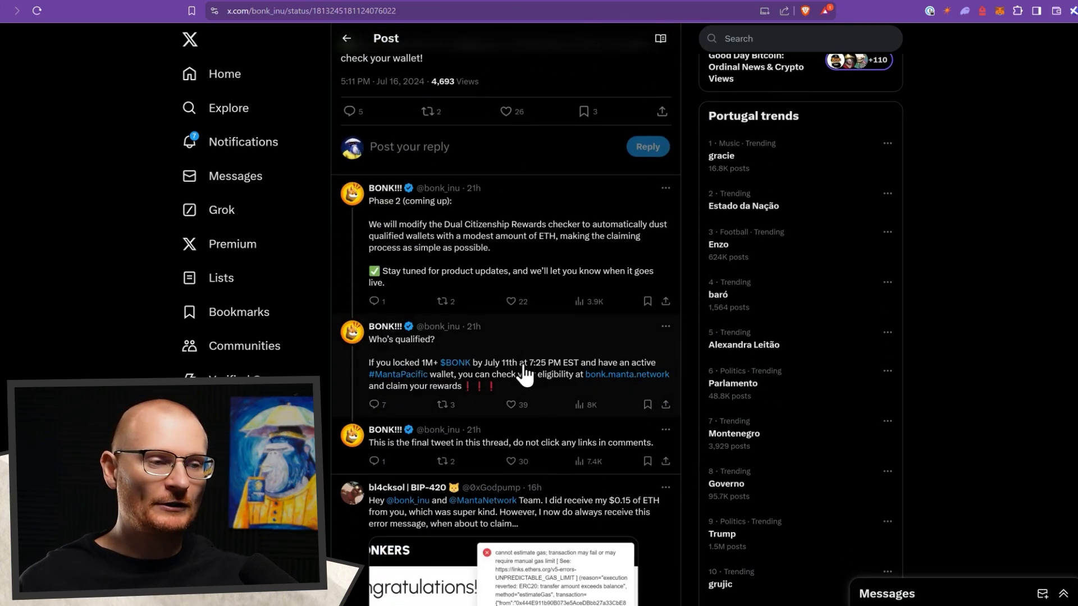
pyautogui.click(595, 379)
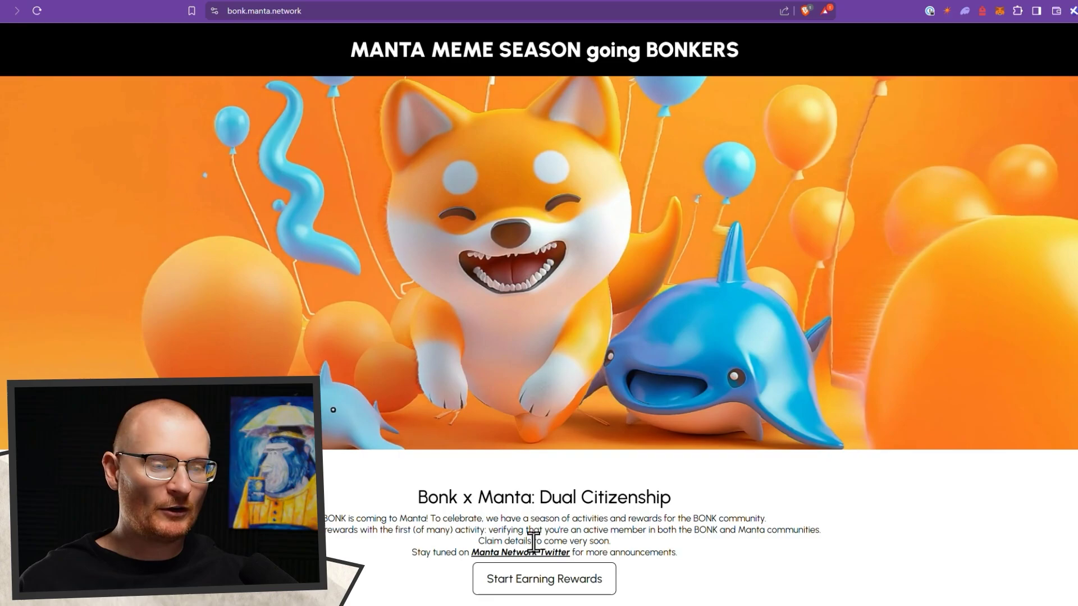
pyautogui.click(538, 584)
pyautogui.click(746, 288)
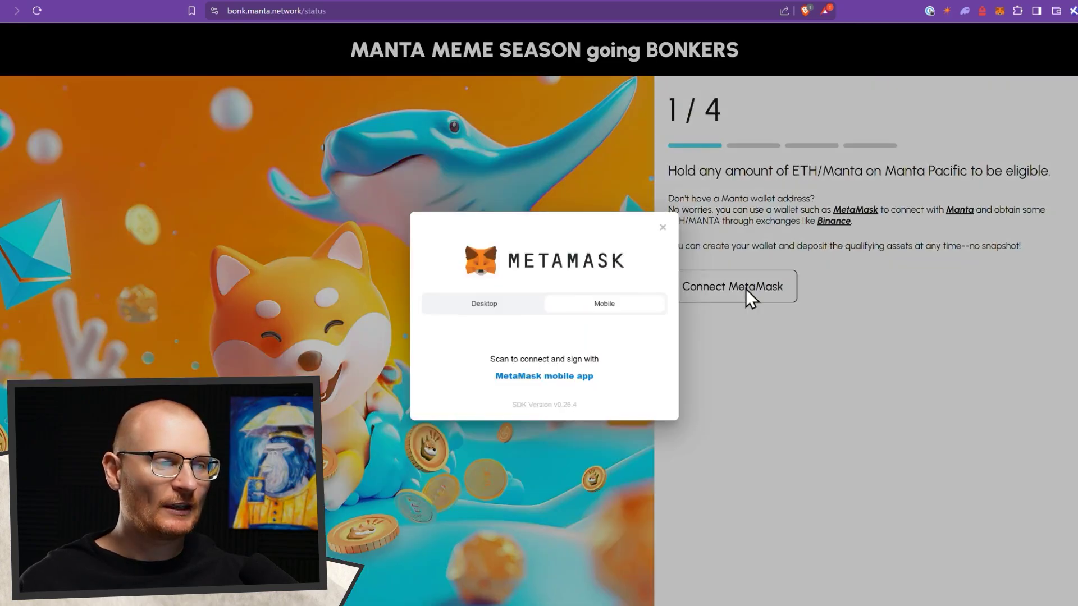
pyautogui.click(499, 226)
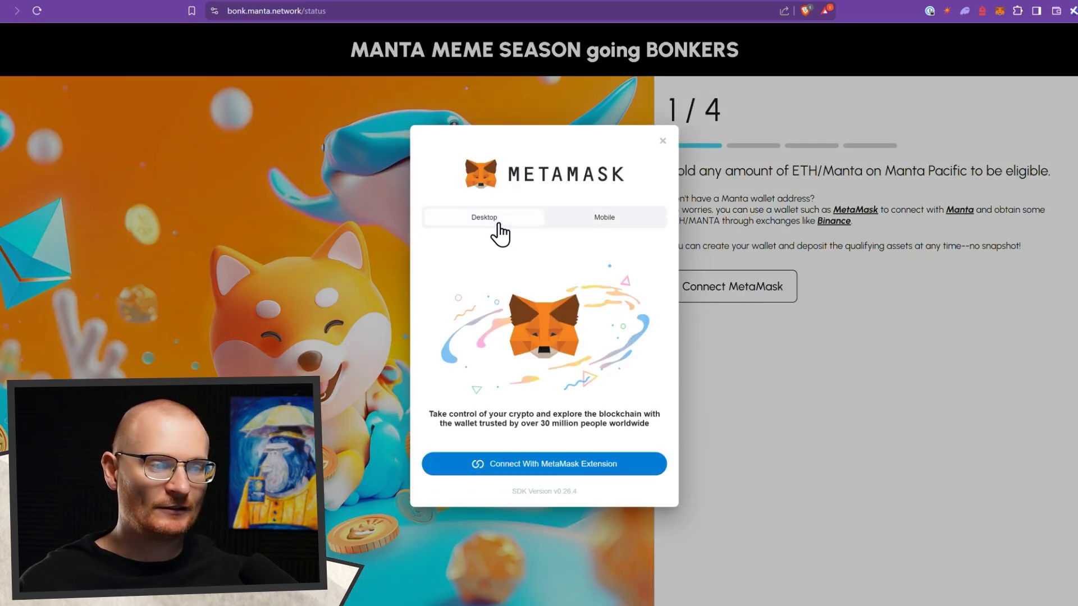
pyautogui.click(532, 459)
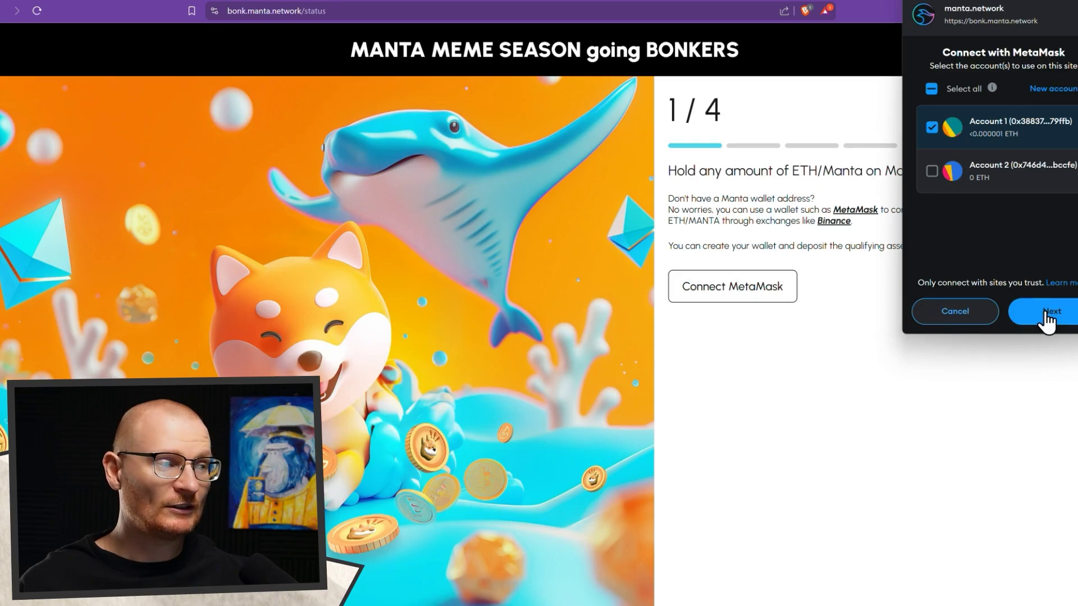
pyautogui.click(1042, 312)
pyautogui.click(1044, 311)
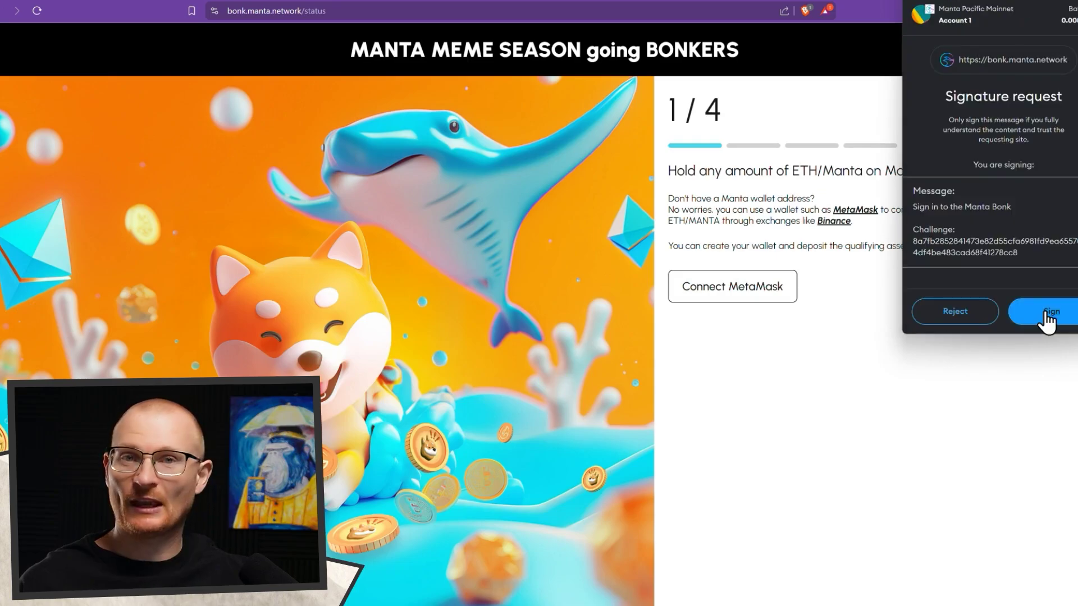
pyautogui.click(1048, 318)
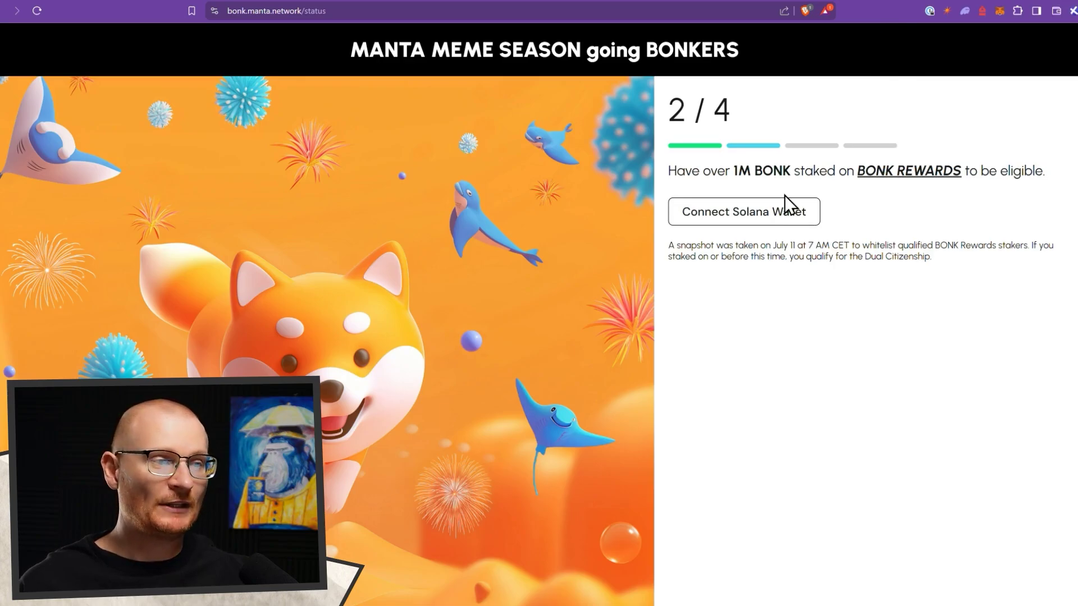
# - Connect Solflare as the Solana wallet and bond its address, approving the signature
pyautogui.click(800, 216)
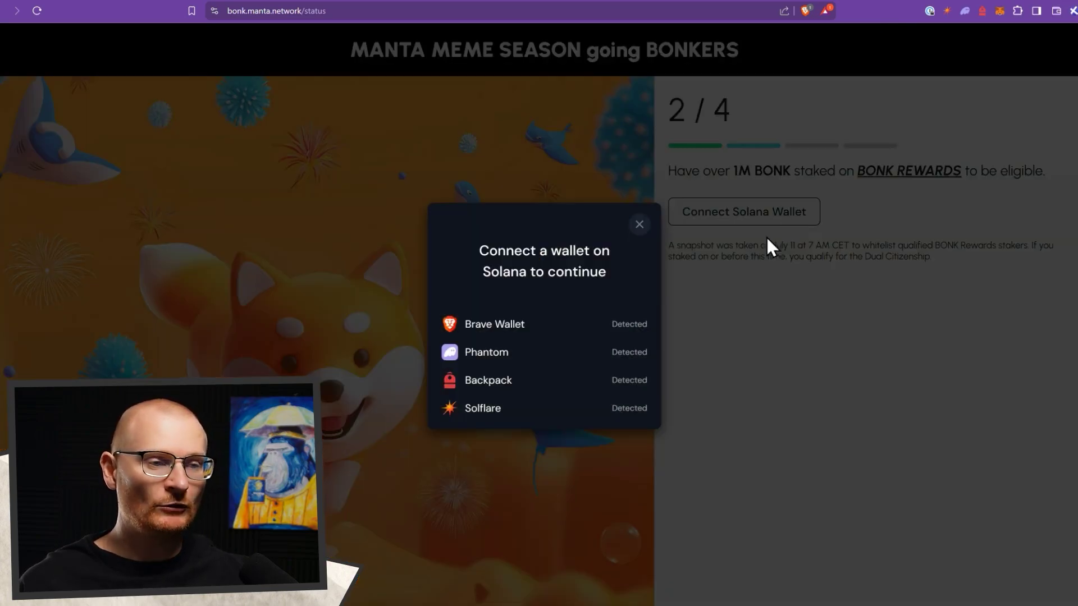
pyautogui.click(530, 408)
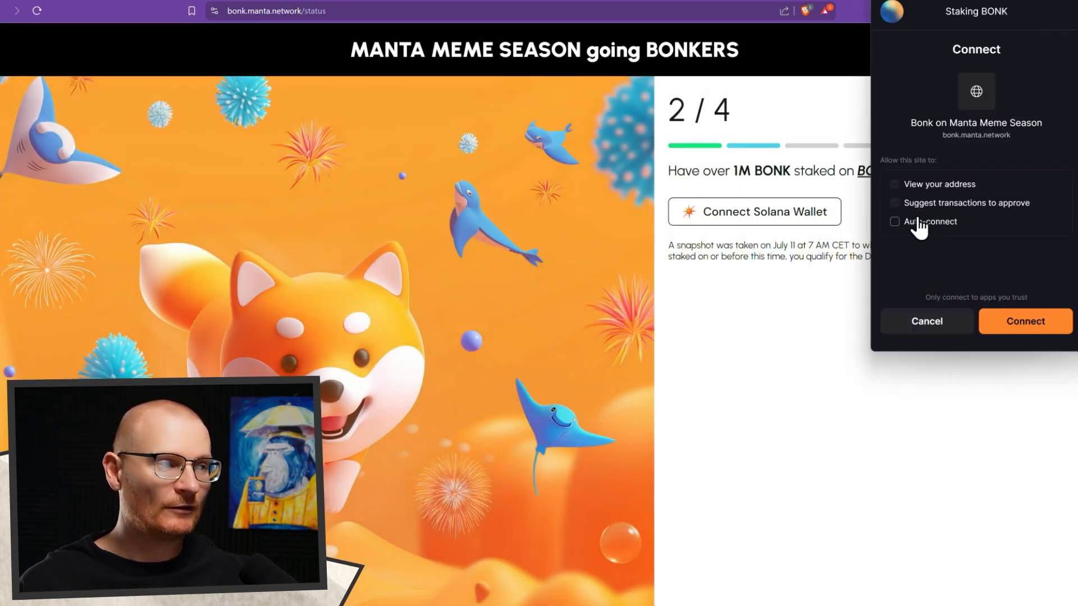
pyautogui.click(918, 220)
pyautogui.click(1009, 321)
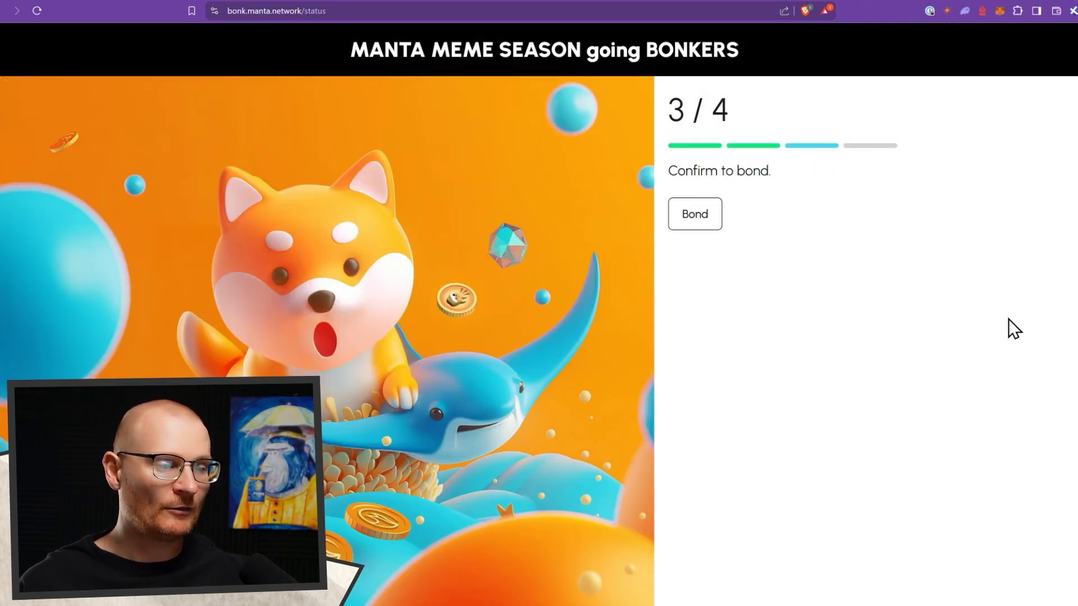
pyautogui.click(696, 220)
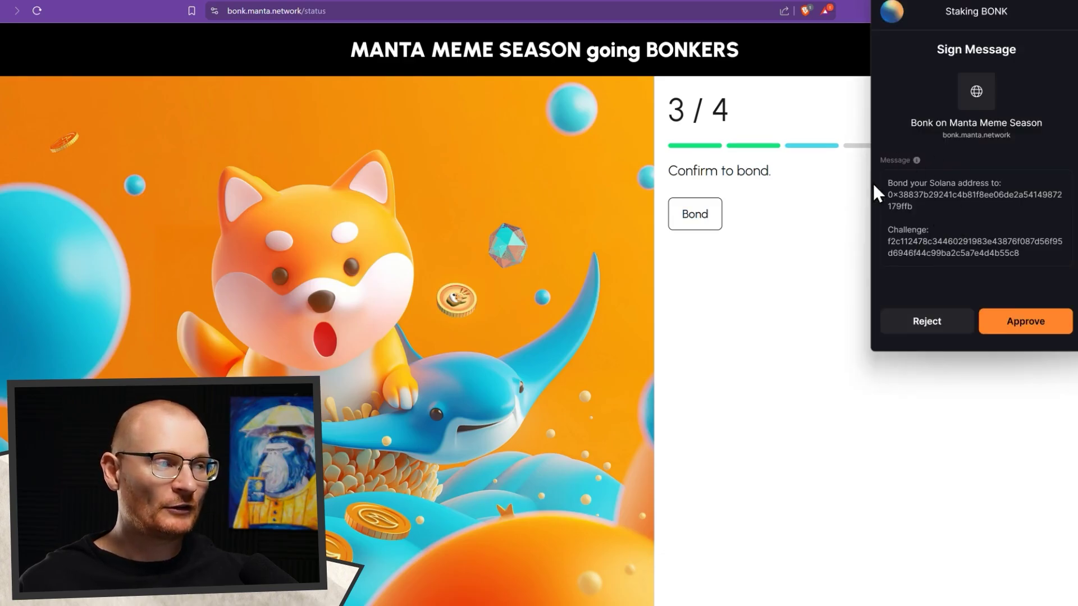
pyautogui.click(1006, 328)
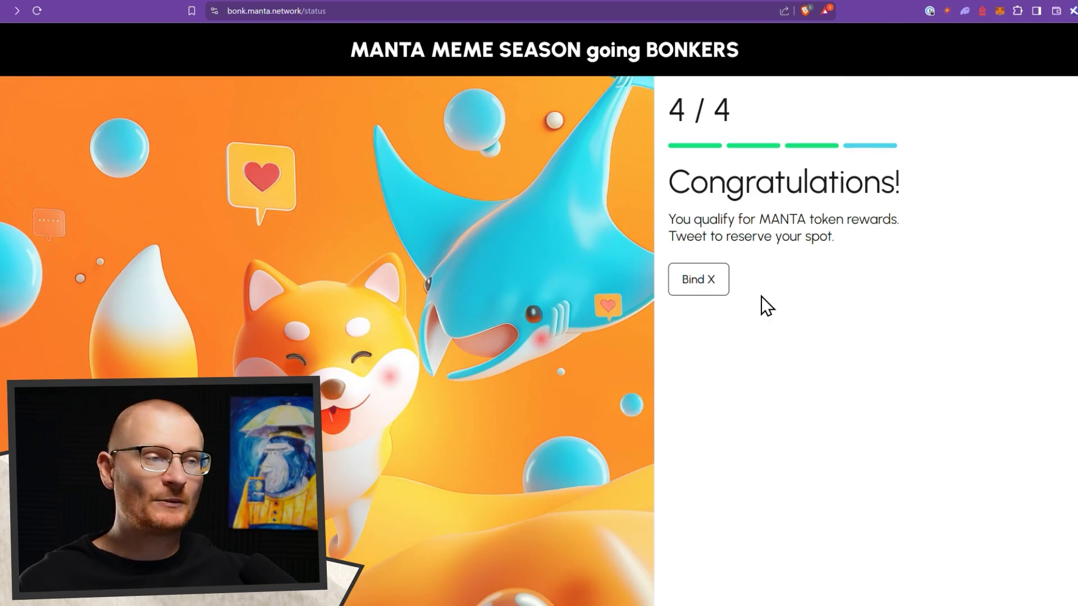
# - Bind the X account via Bind X, authorizing the Manta 3 app on X's OAuth page
pyautogui.rightClick(700, 290)
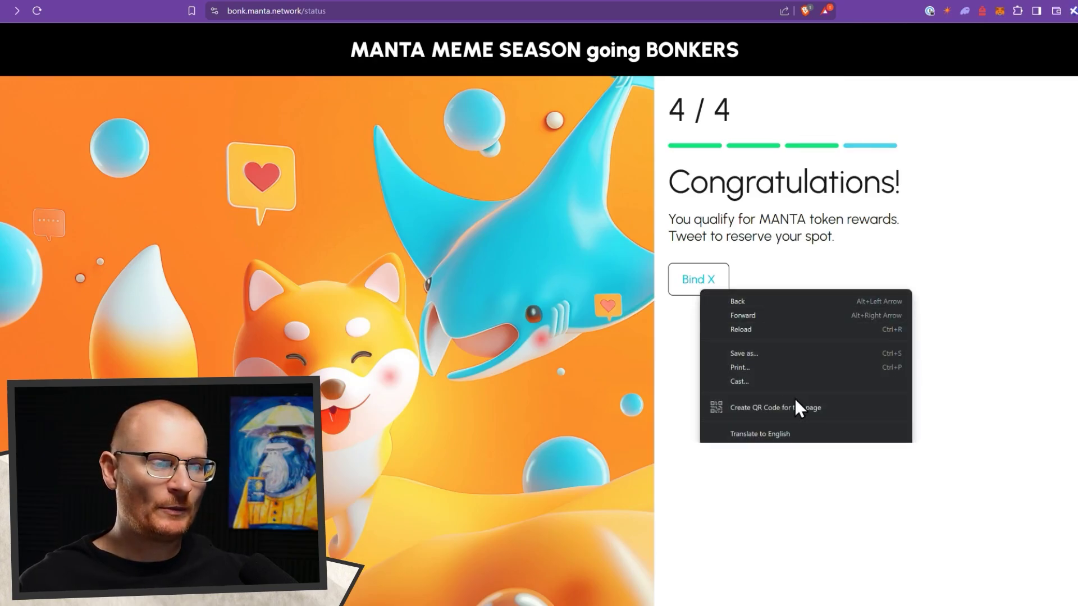
pyautogui.click(699, 280)
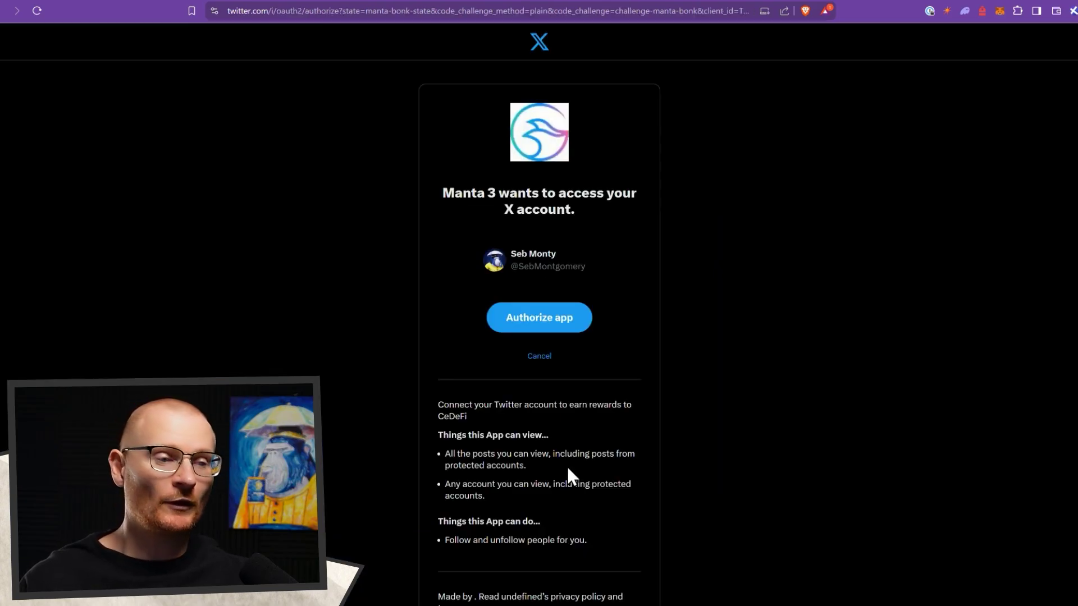
pyautogui.scroll(-2, 545, 334)
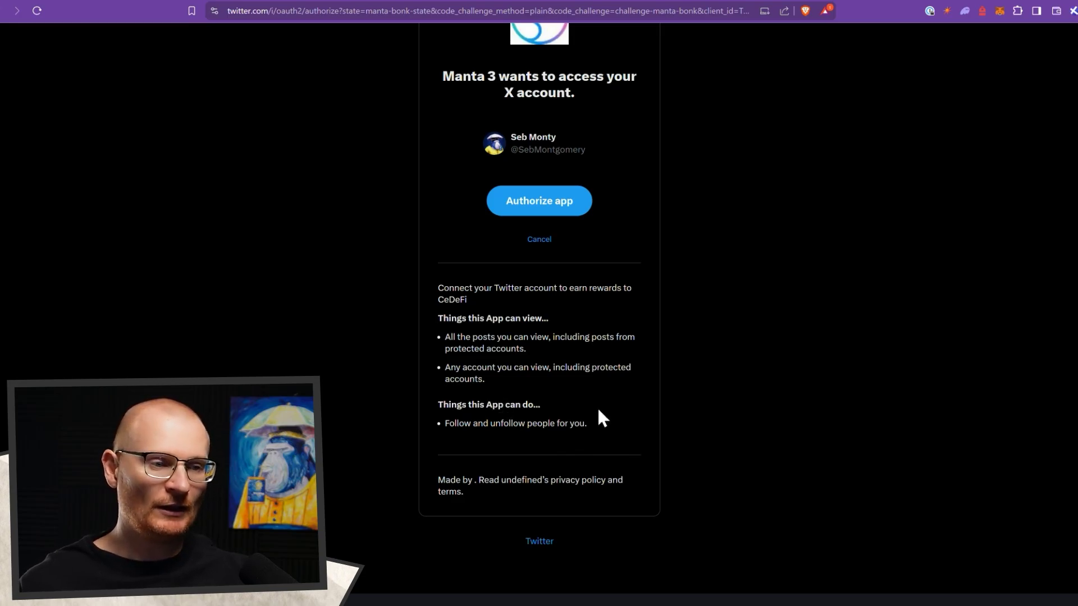
pyautogui.scroll(3, 529, 393)
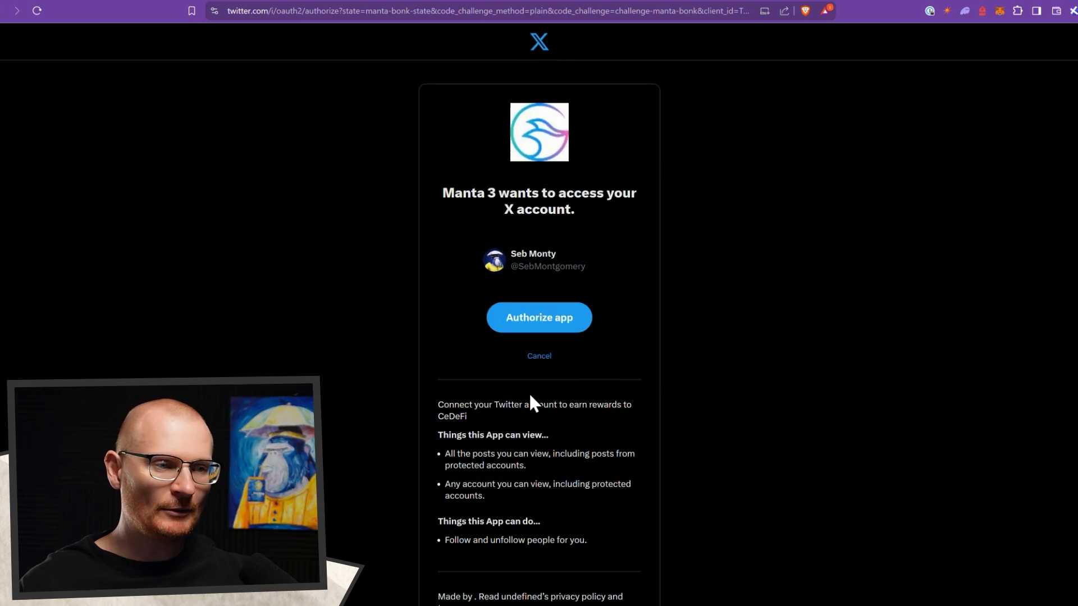
pyautogui.click(541, 325)
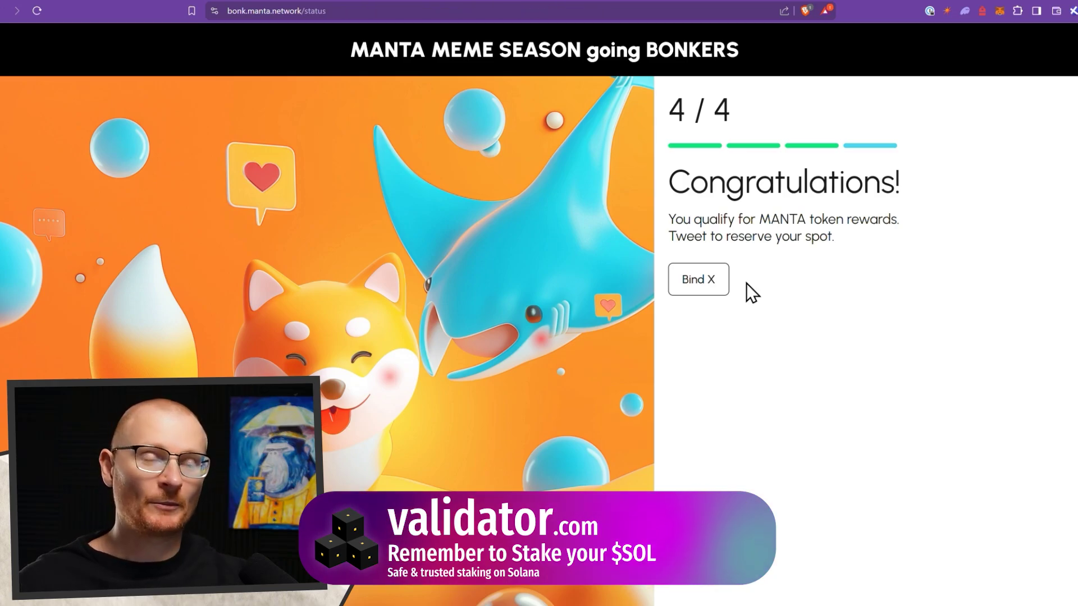
# - Post the prefilled Manta Bonk rewards tweet on X and verify it to unlock the rewards
pyautogui.click(695, 288)
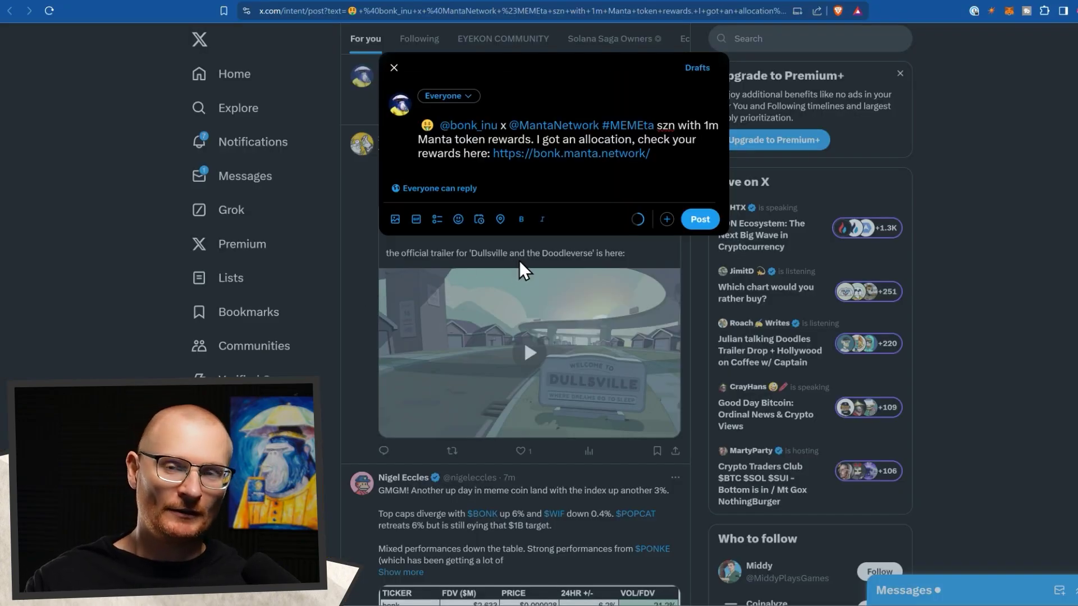
pyautogui.click(696, 219)
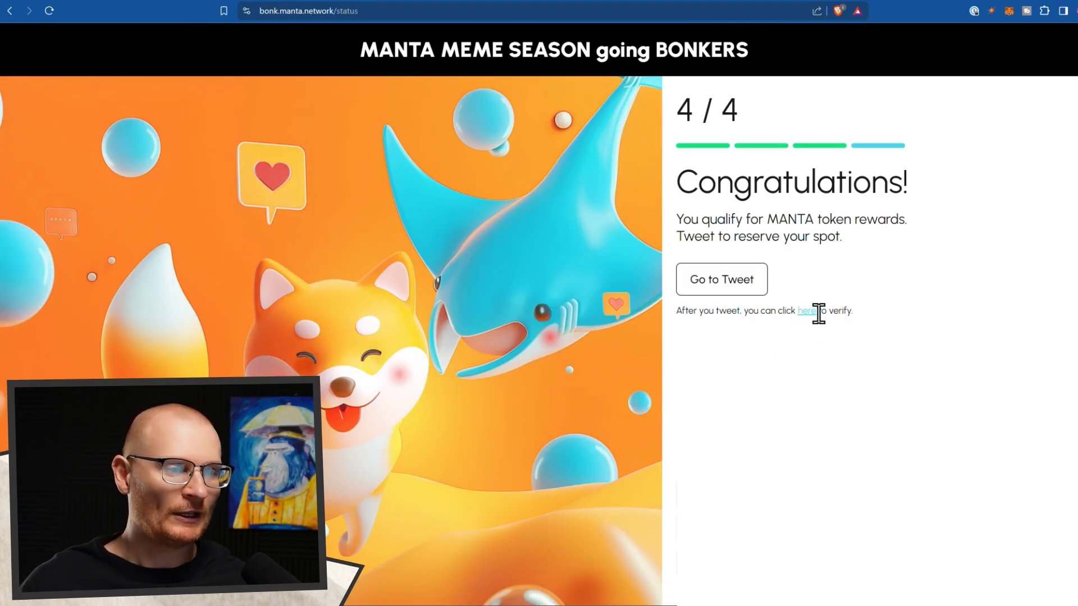
pyautogui.click(809, 313)
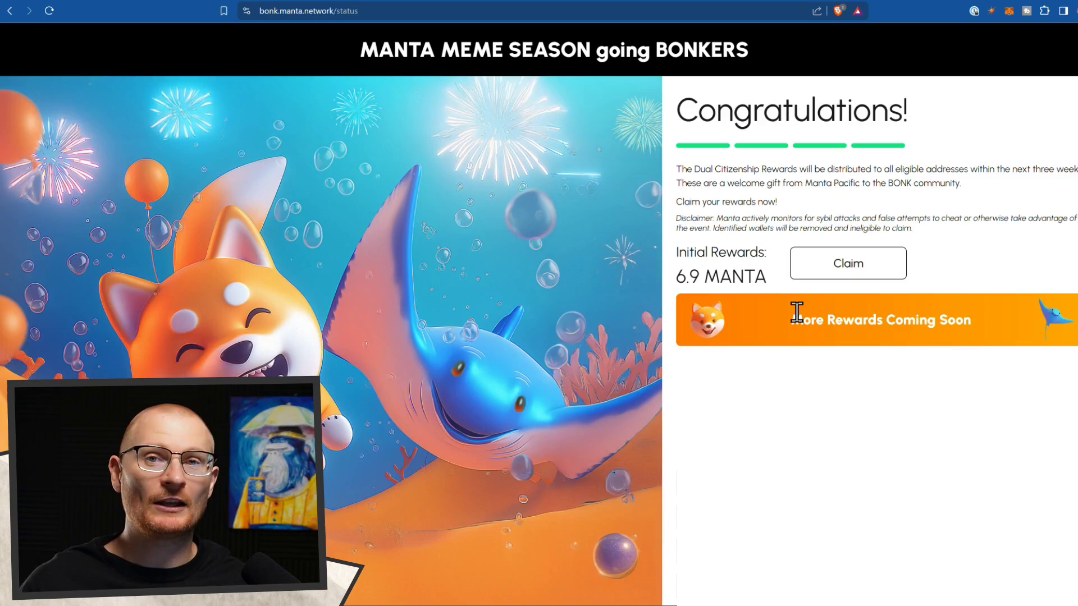
# - Claim the 6.9 MANTA initial reward, passing the reCAPTCHA and confirming the transaction in MetaMask
pyautogui.click(836, 279)
pyautogui.click(472, 114)
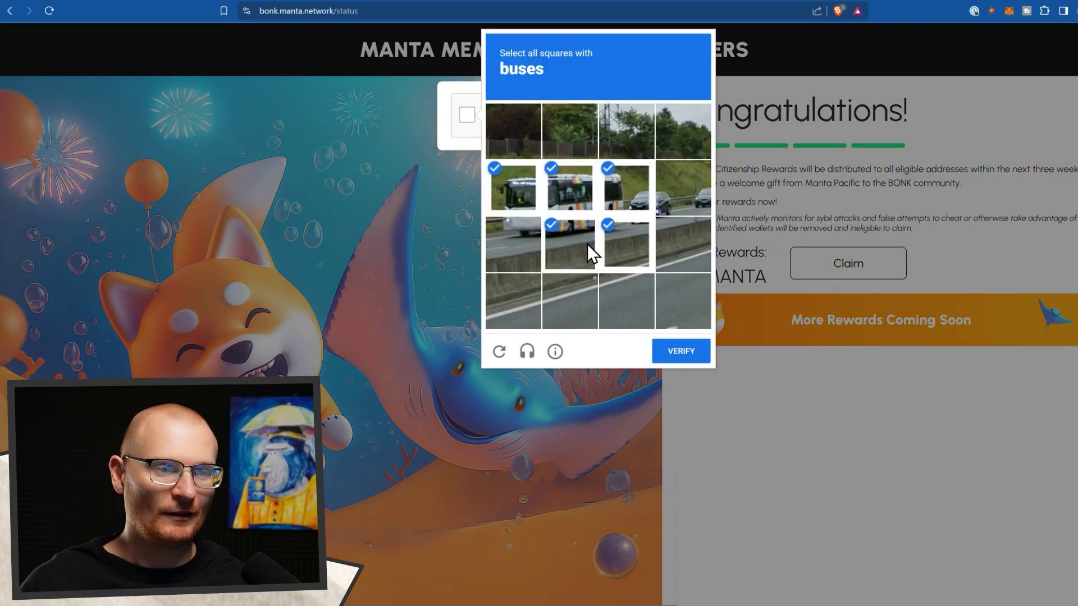
pyautogui.click(681, 354)
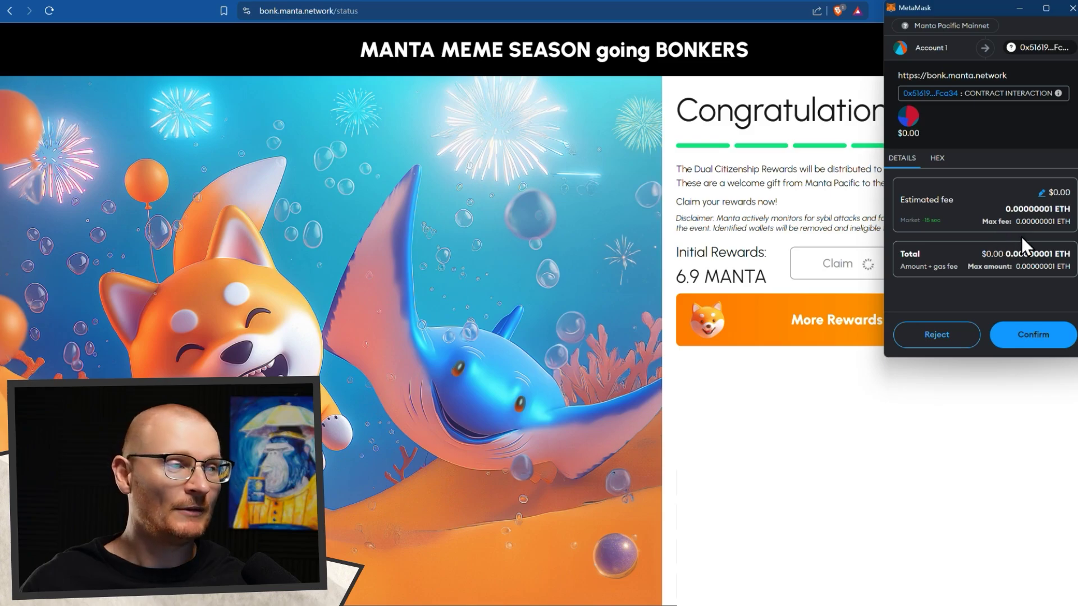
pyautogui.click(1013, 336)
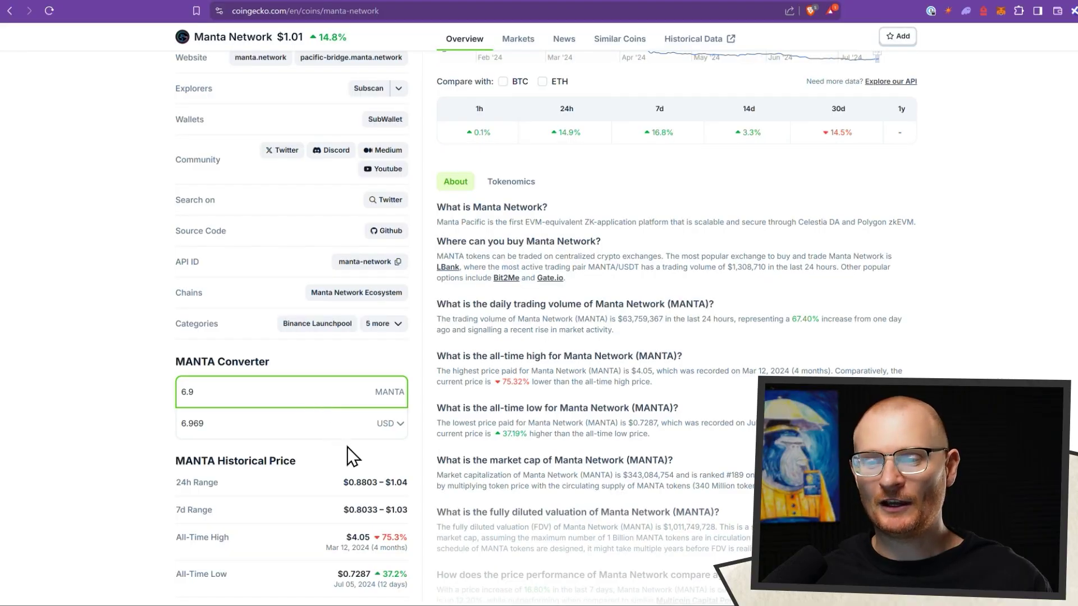
# - Scroll to the top of CoinGecko's Manta Network page showing MANTA at $1.01
pyautogui.scroll(10, 400, 456)
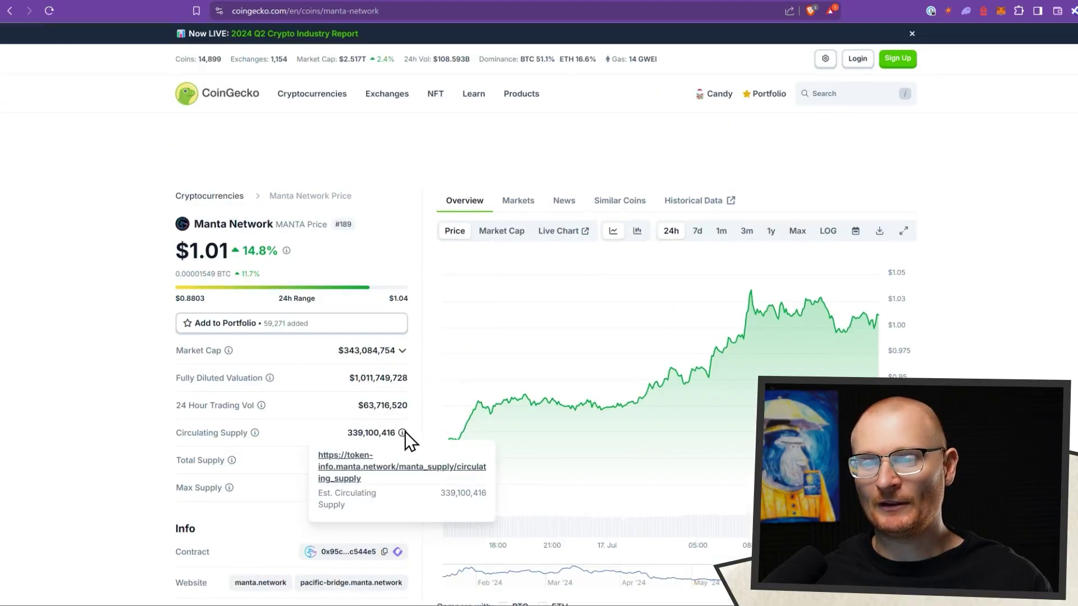